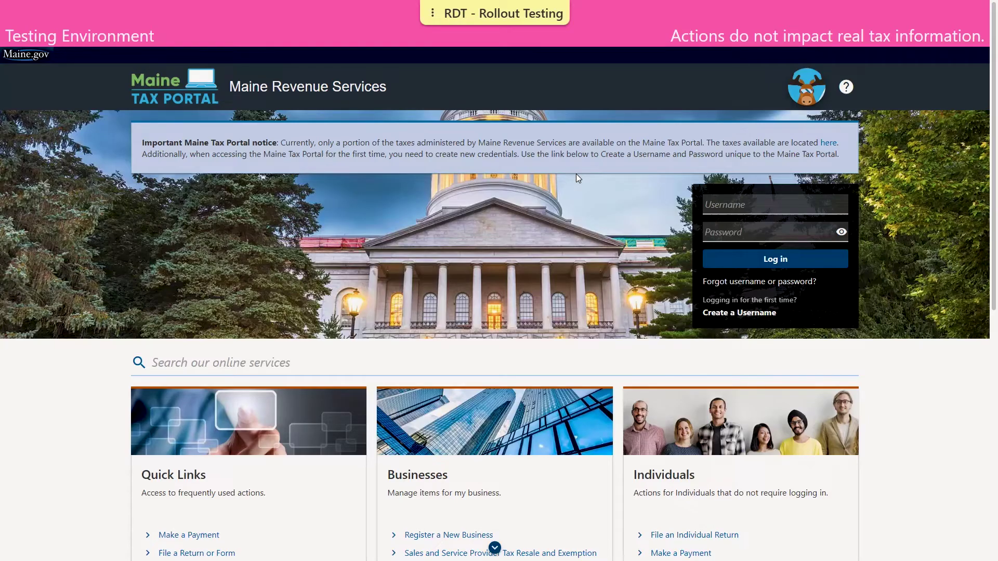
# - From Individuals' Make a Payment options, choose Real Estate Withholding to open the Demographics step
pyautogui.scroll(-7, 576, 174)
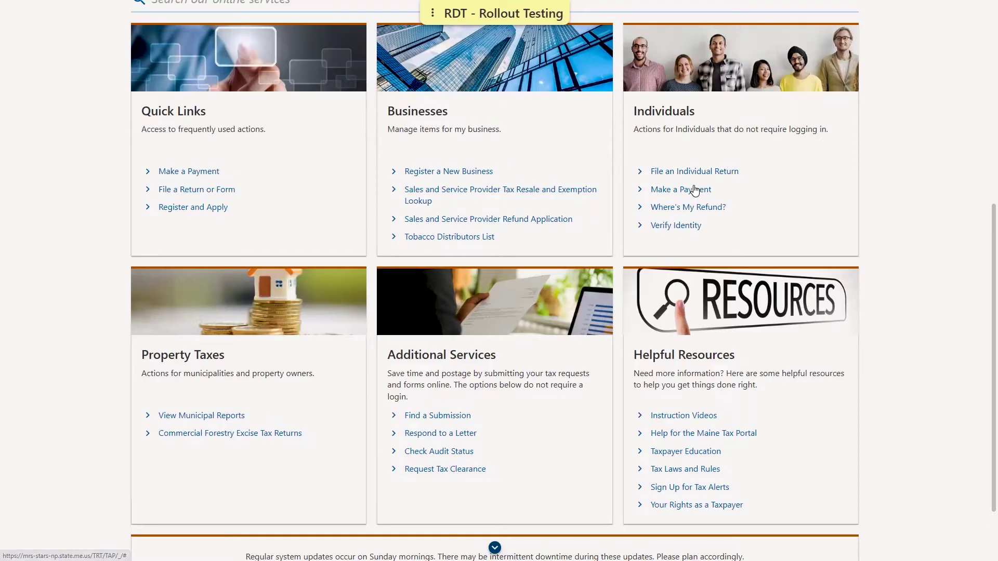
pyautogui.click(666, 191)
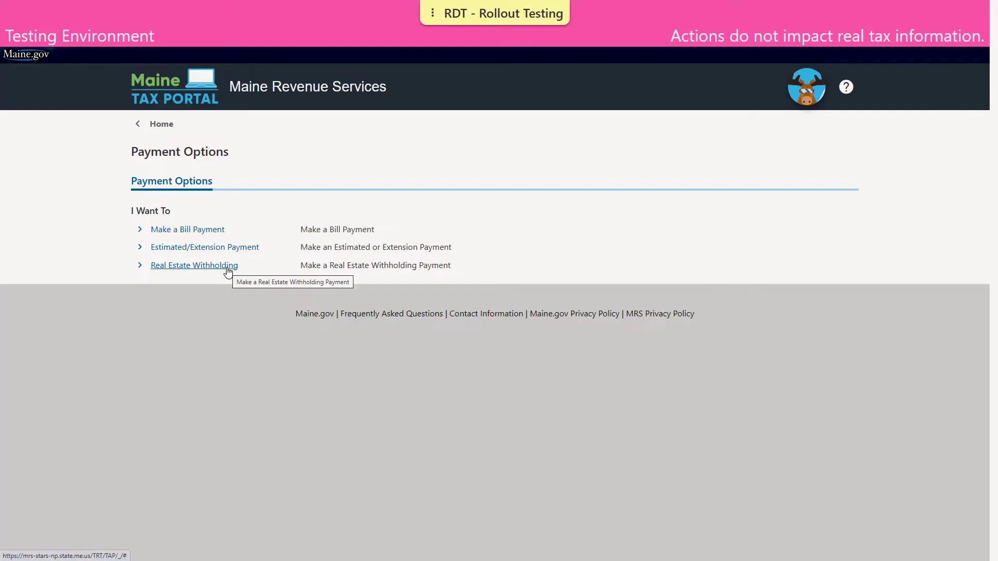
pyautogui.click(198, 249)
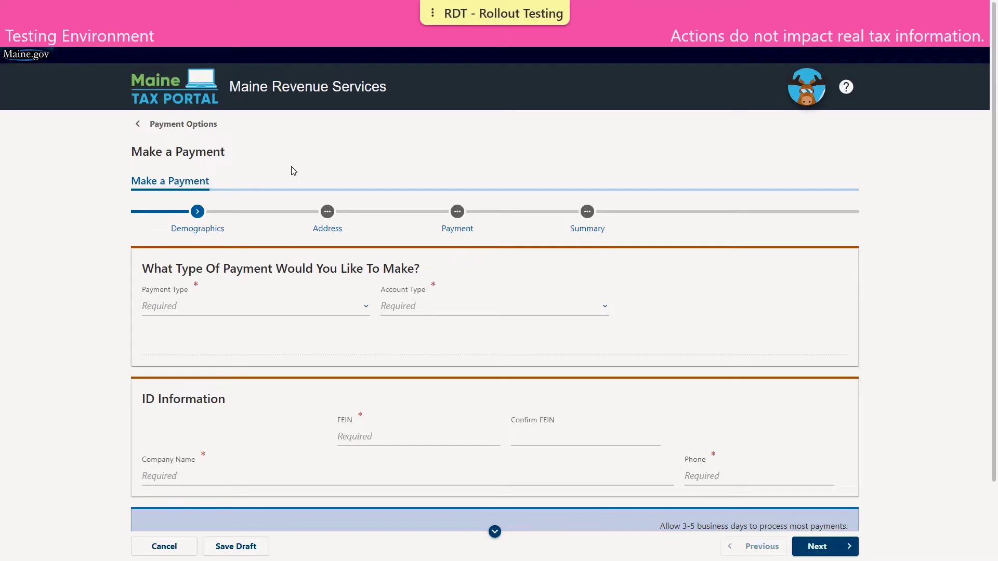
# - Scroll down the Demographics step of the empty Make a Payment form
pyautogui.scroll(-1, 265, 254)
# - Choose Payment Type Estimated Payment, Account Type Individual Income Tax, and Tax Year 2023
pyautogui.click(263, 253)
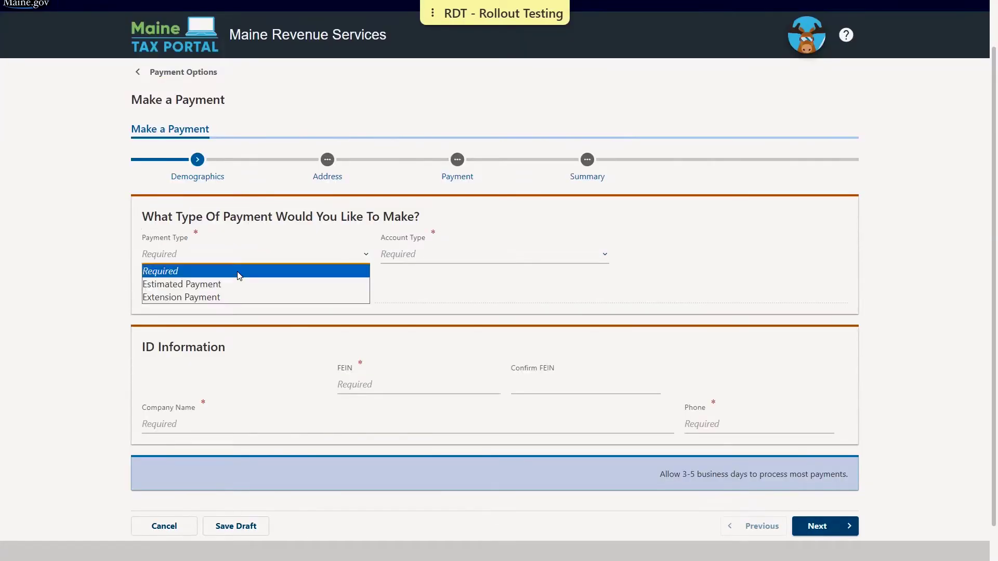
pyautogui.click(205, 290)
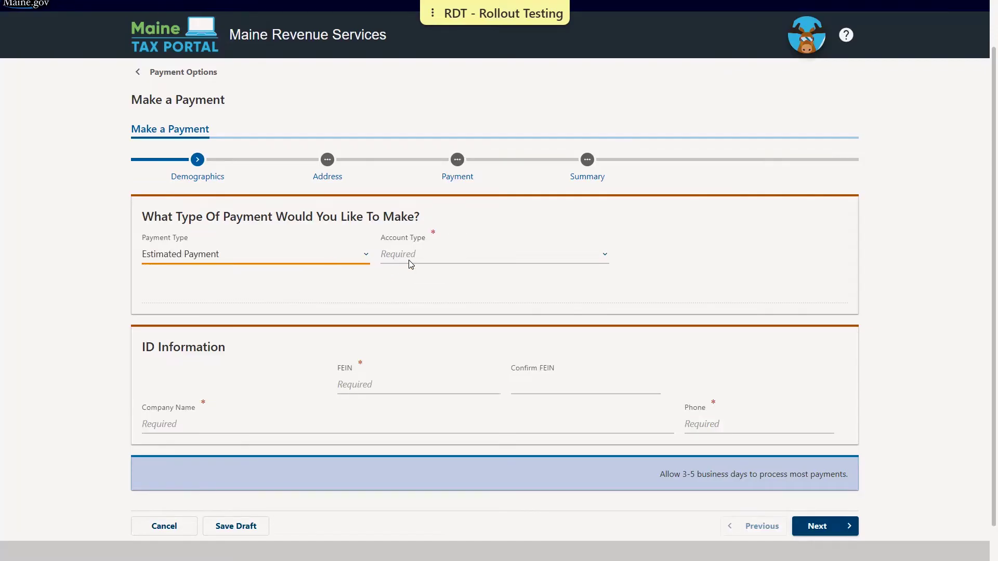
pyautogui.click(410, 265)
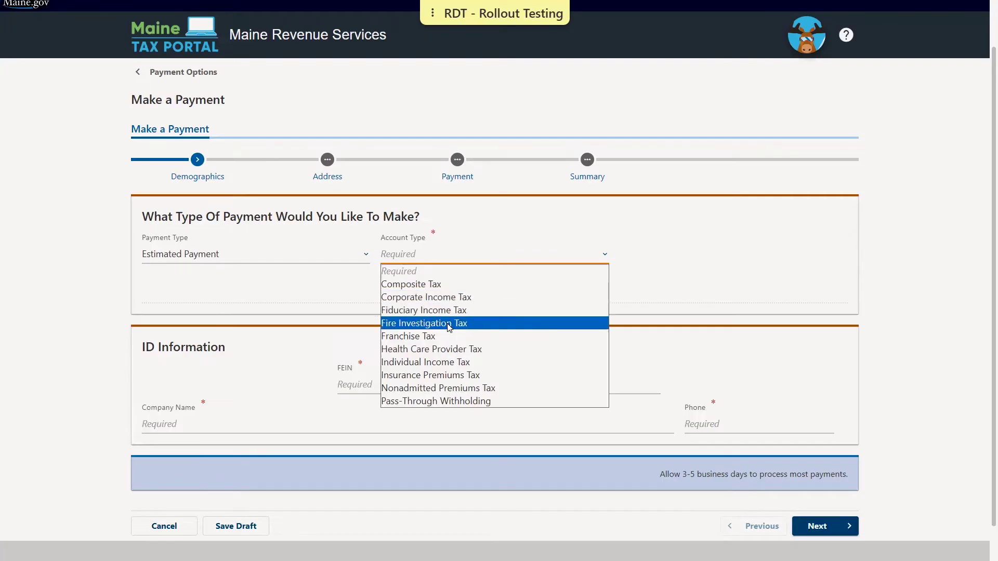
pyautogui.click(467, 363)
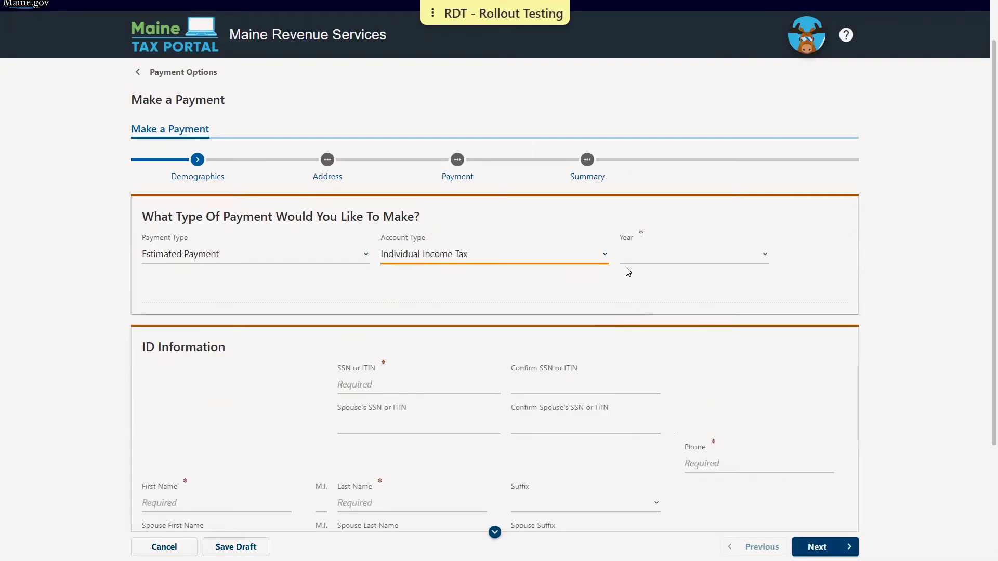
pyautogui.click(654, 261)
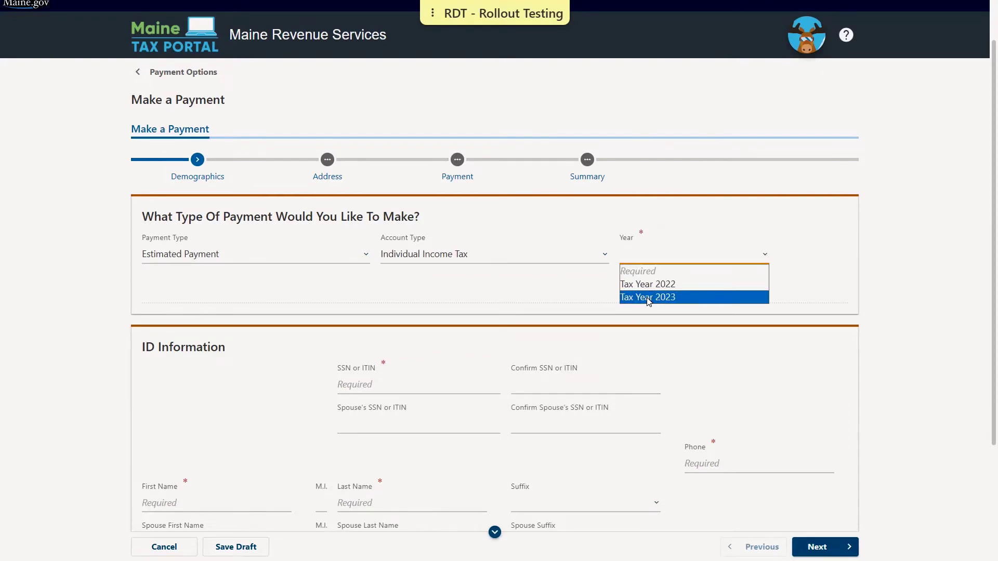
pyautogui.click(649, 298)
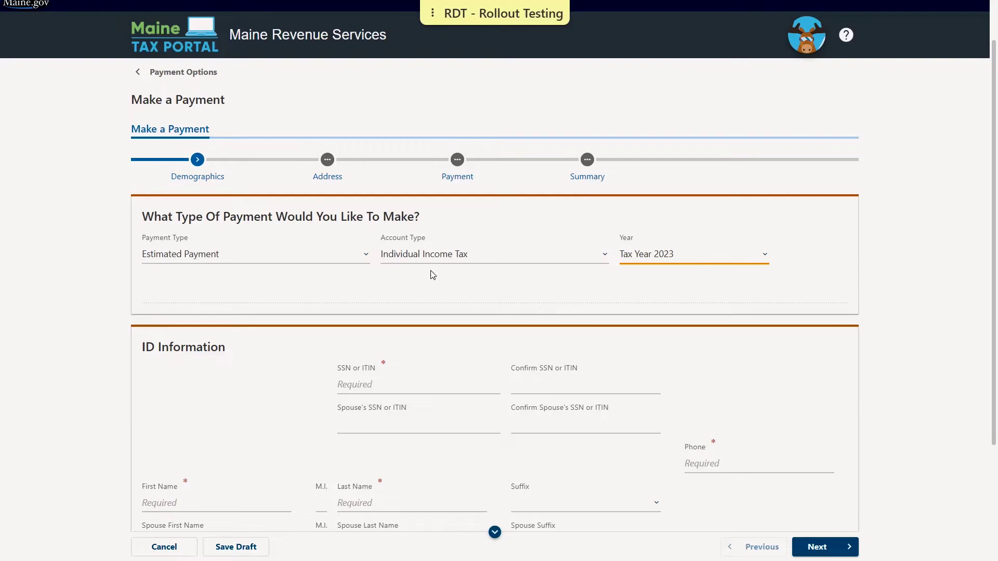
# - Enter the taxpayer's SSN and its confirmation in the ID Information section so both mask
pyautogui.scroll(-2, 410, 260)
pyautogui.scroll(-1, 409, 257)
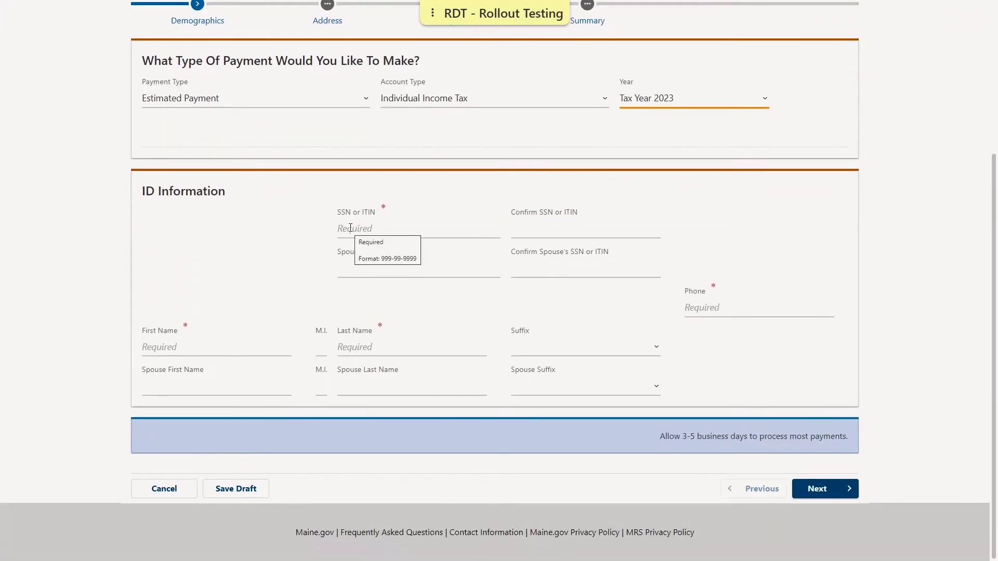
pyautogui.click(350, 227)
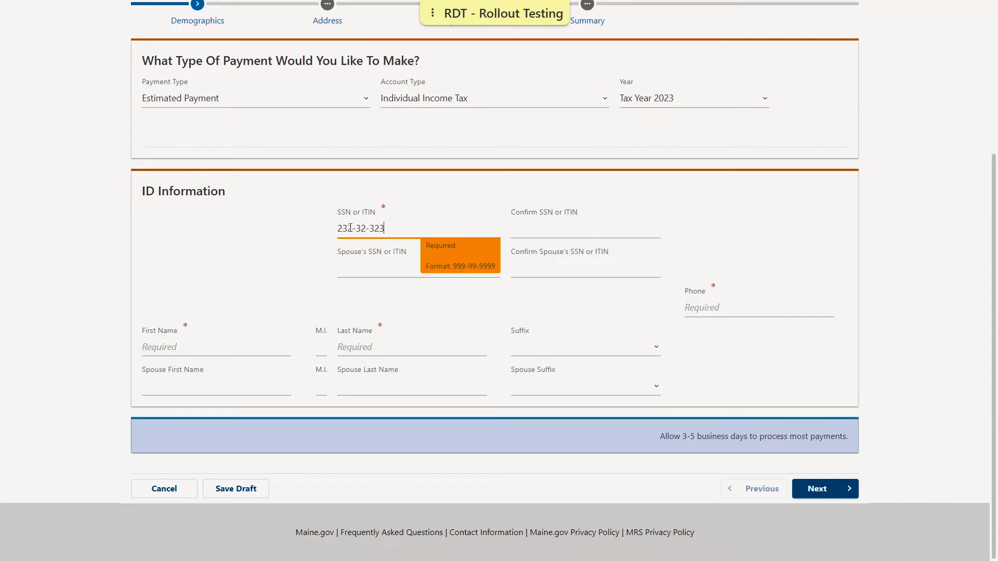
pyautogui.click(533, 227)
pyautogui.write('232-32-3232')
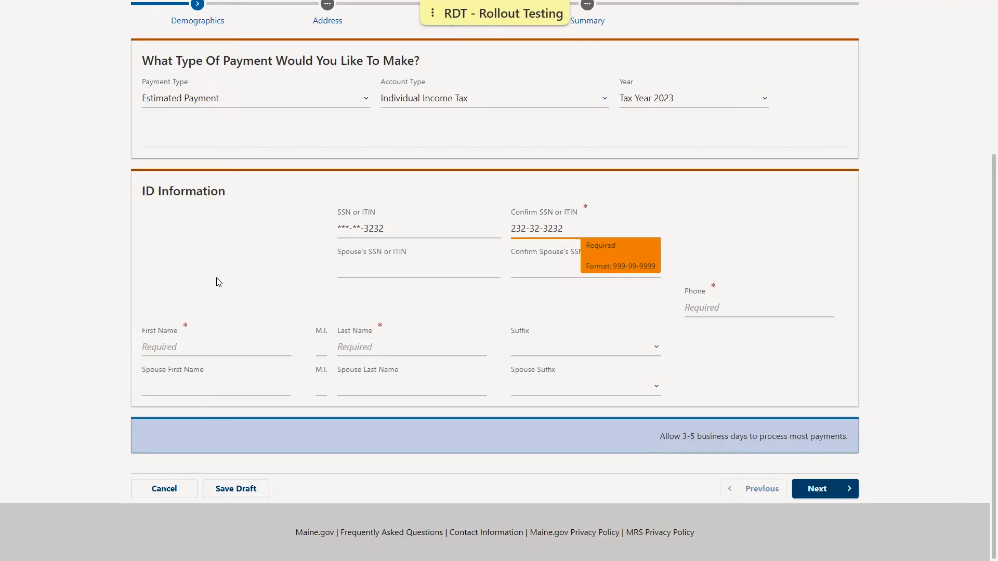
pyautogui.click(193, 261)
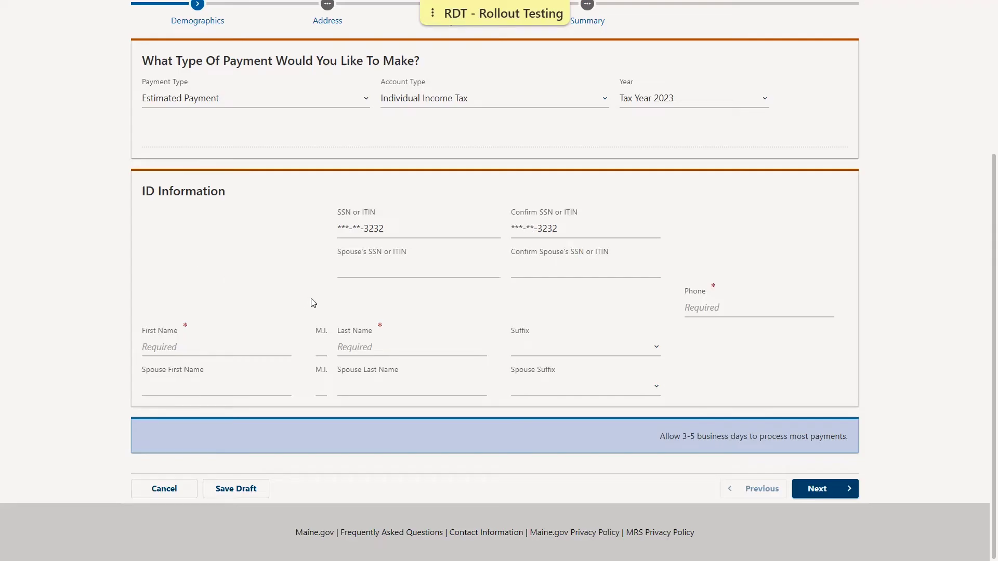
pyautogui.click(229, 487)
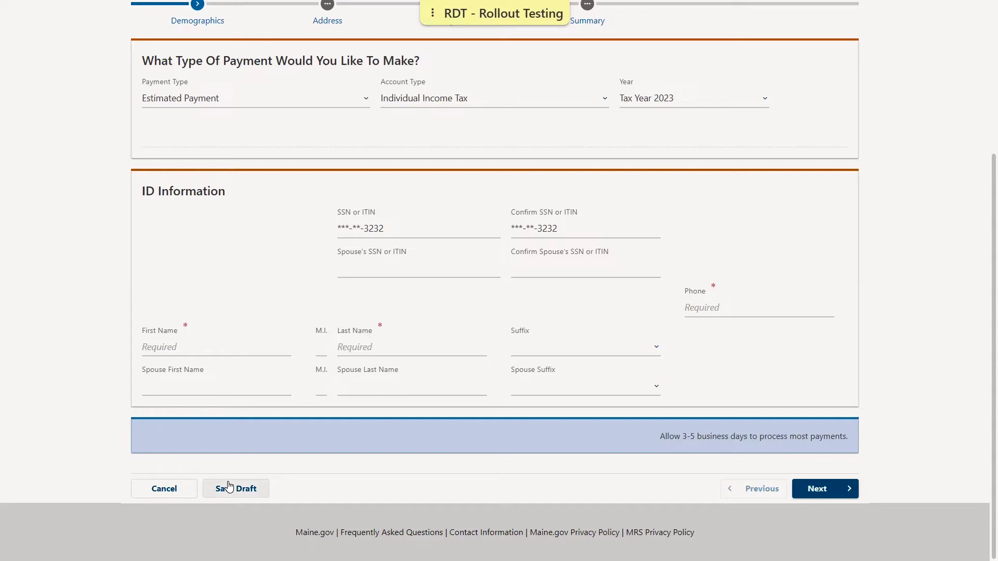
pyautogui.click(168, 498)
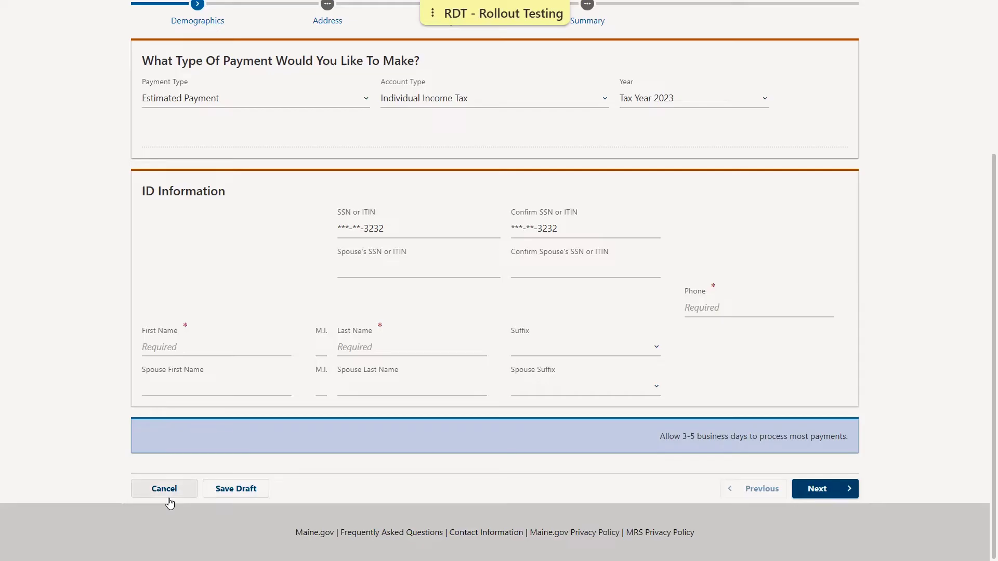
# - Fill in the taxpayer's phone number, first name and last name, then continue to Address
pyautogui.scroll(1, 182, 270)
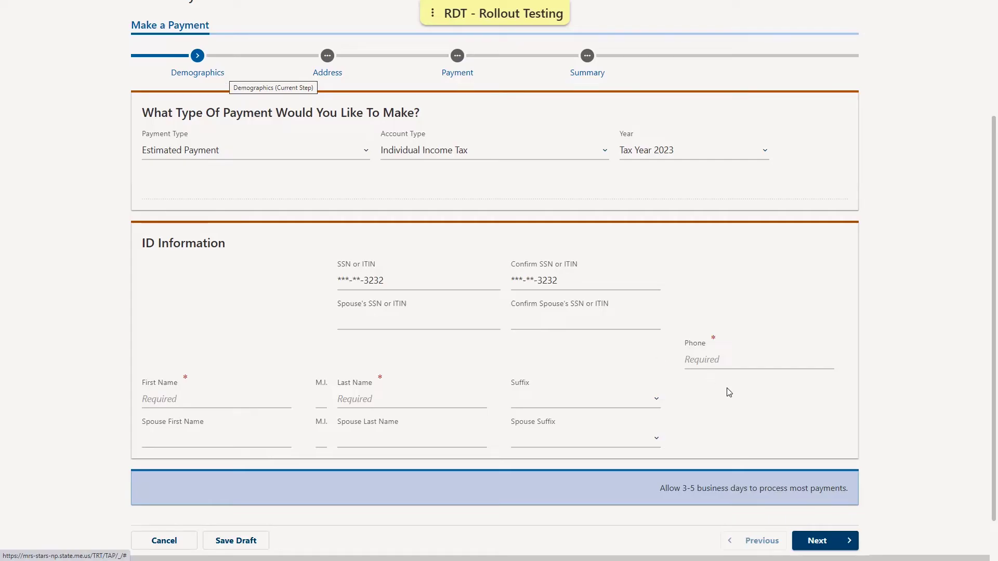
pyautogui.click(727, 361)
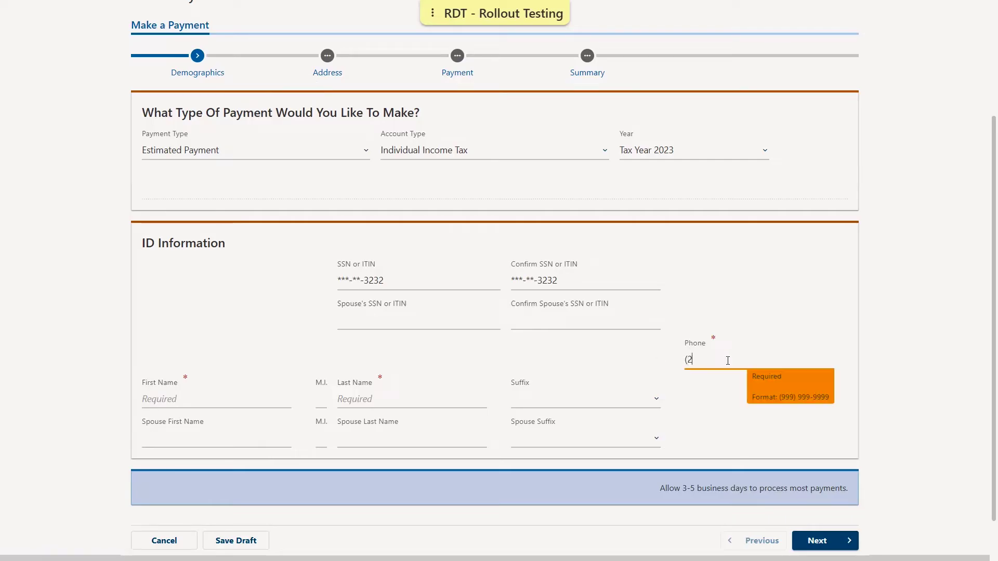
pyautogui.click(173, 399)
pyautogui.write('TOM')
pyautogui.press('Tab')
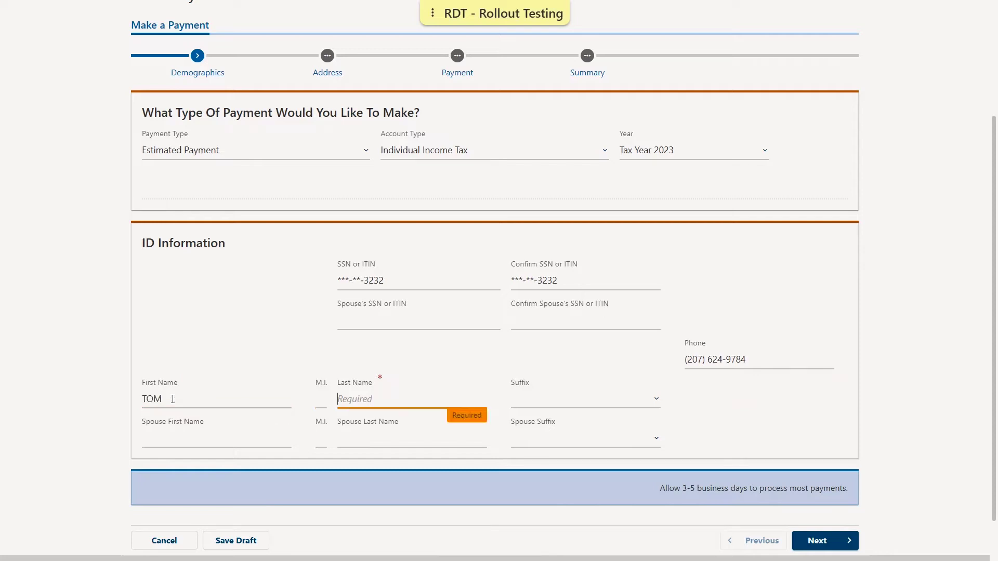
pyautogui.write('TAXPAYER')
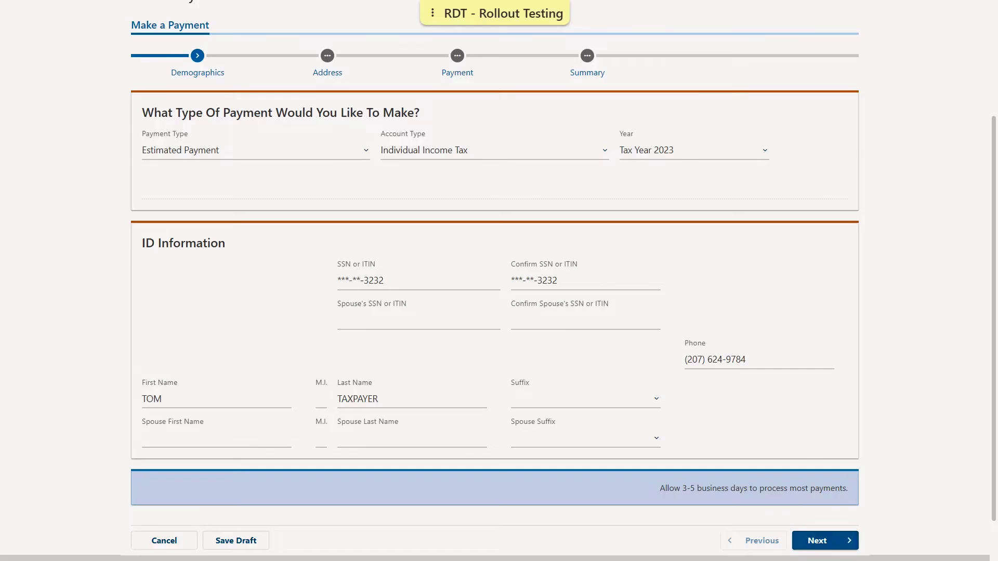
pyautogui.click(825, 541)
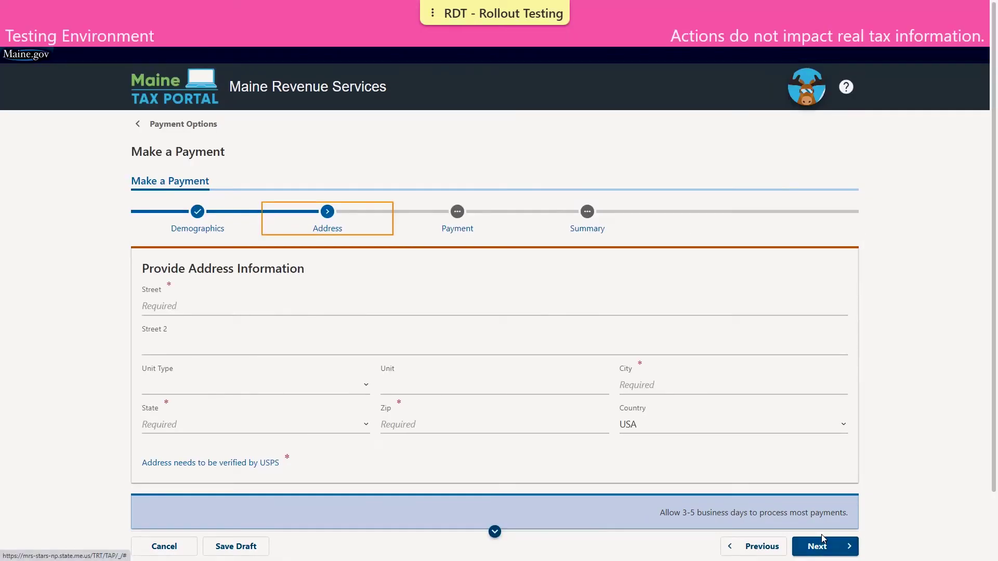
# - Enter the taxpayer's street and city, set state to Maine, and have USPS verify it
pyautogui.click(252, 307)
pyautogui.write('51 C')
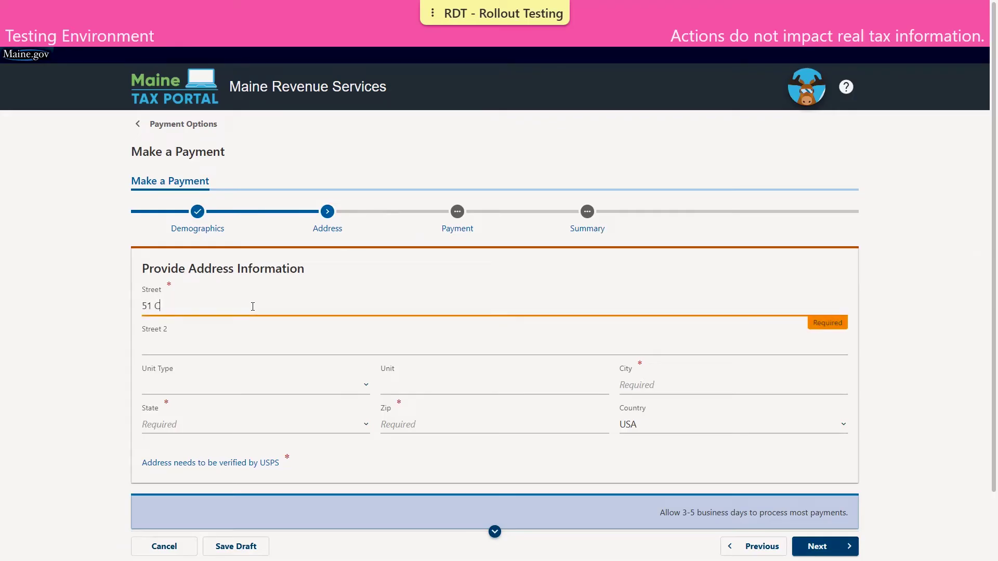
pyautogui.write('OMMERCE DR')
pyautogui.press('Tab')
pyautogui.press('Tab')
pyautogui.press('Tab')
pyautogui.press('Tab')
pyautogui.write('AUGUST')
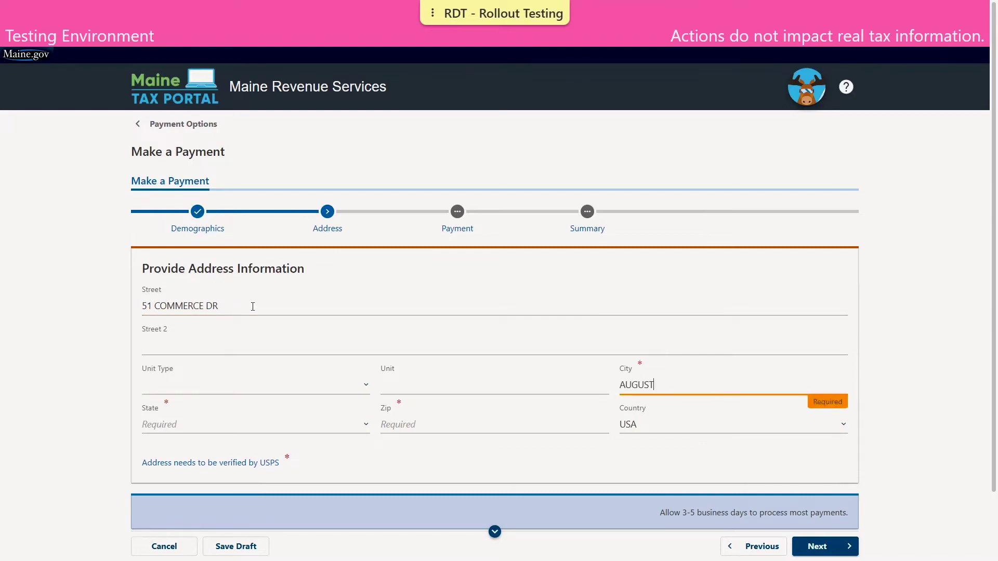
pyautogui.write('A')
pyautogui.press('Tab')
pyautogui.press('m')
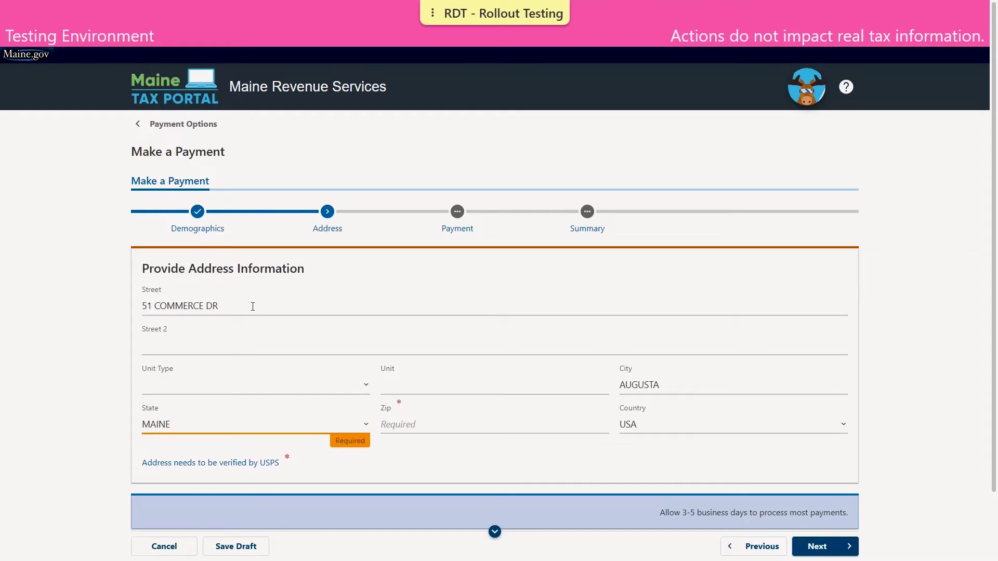
pyautogui.click(228, 462)
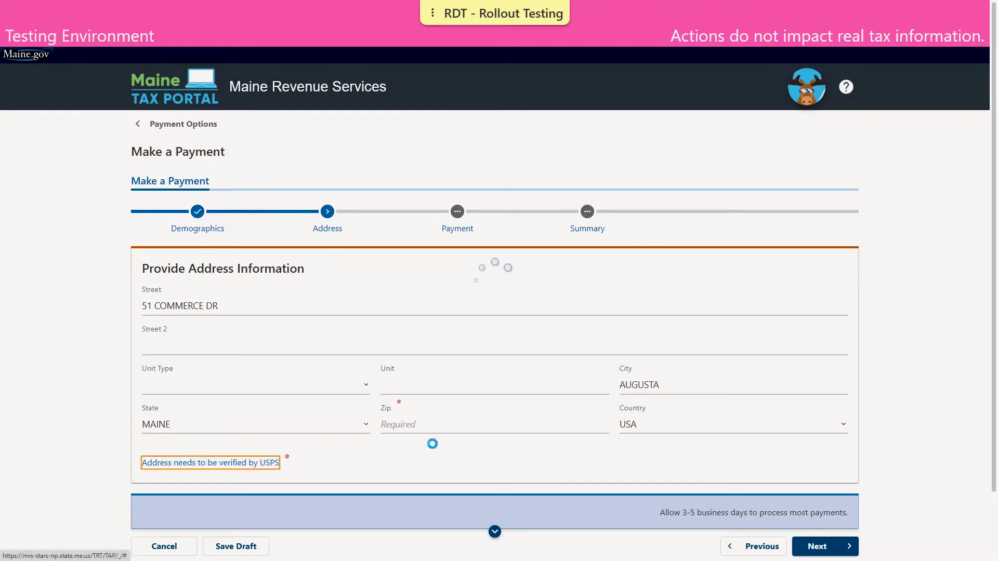
pyautogui.click(534, 464)
pyautogui.scroll(-1, 531, 463)
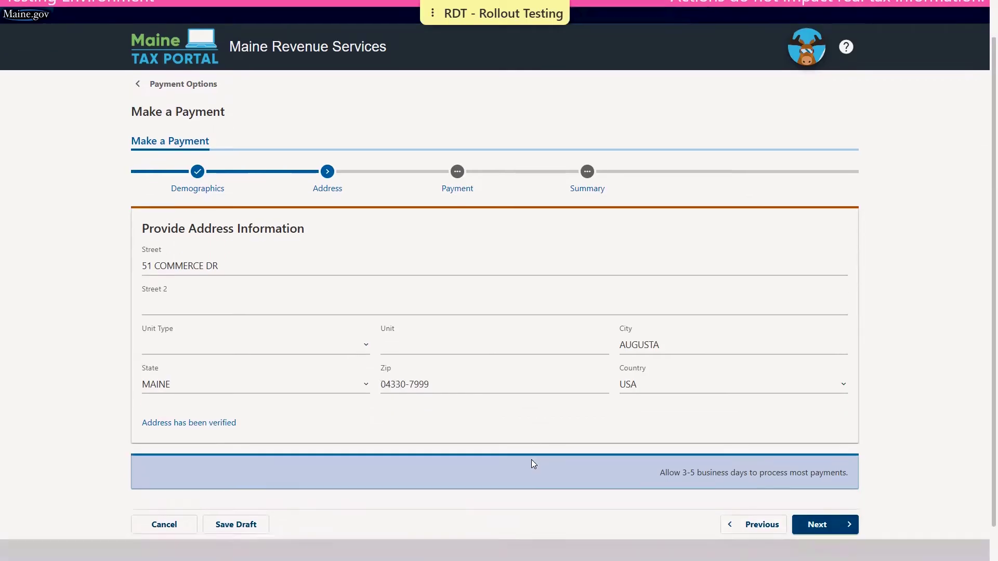
# - Auto-fill the routing number, enter and confirm the bank account number, and choose Checking
pyautogui.click(841, 514)
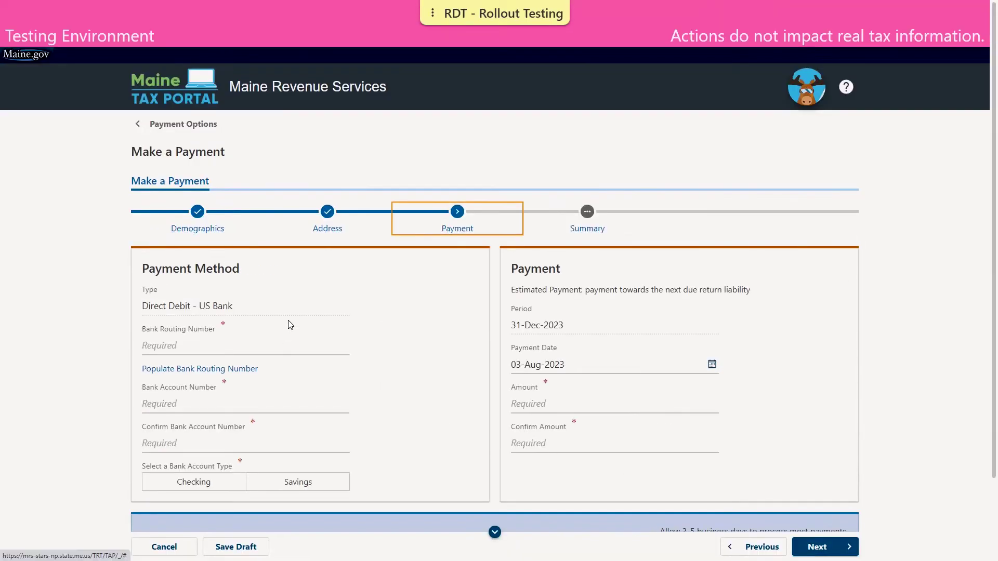
pyautogui.scroll(-1, 322, 226)
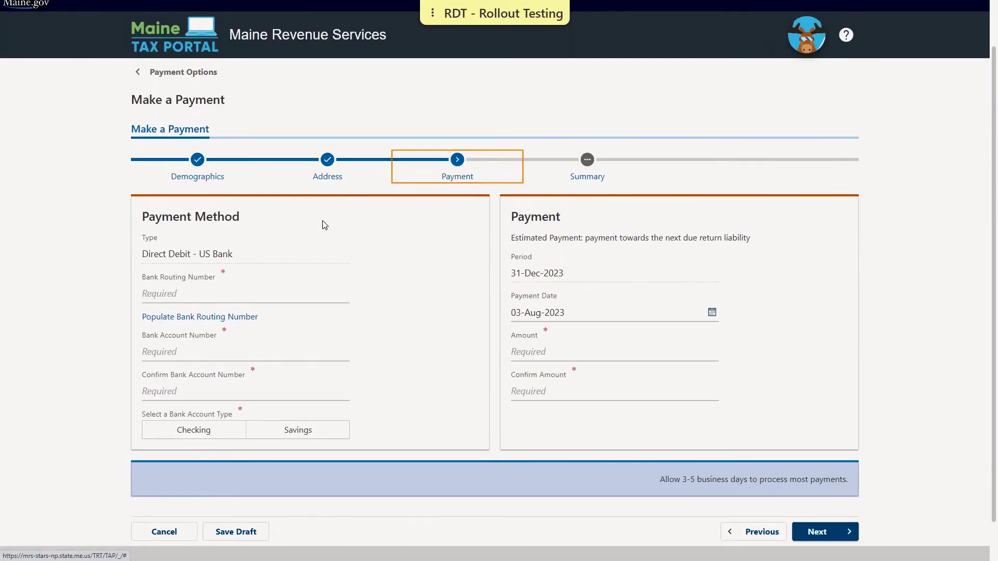
pyautogui.click(192, 318)
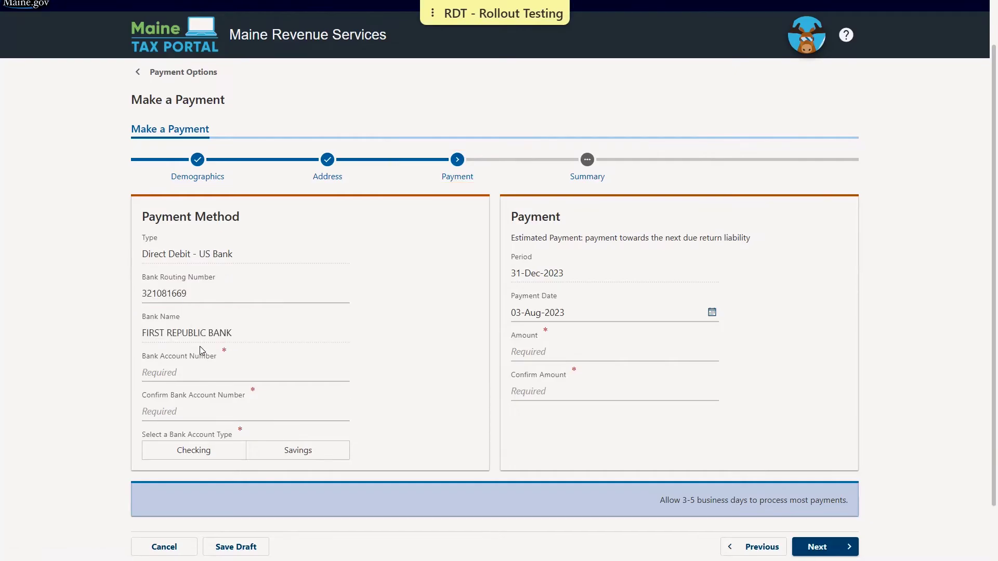
pyautogui.click(196, 371)
pyautogui.write('1')
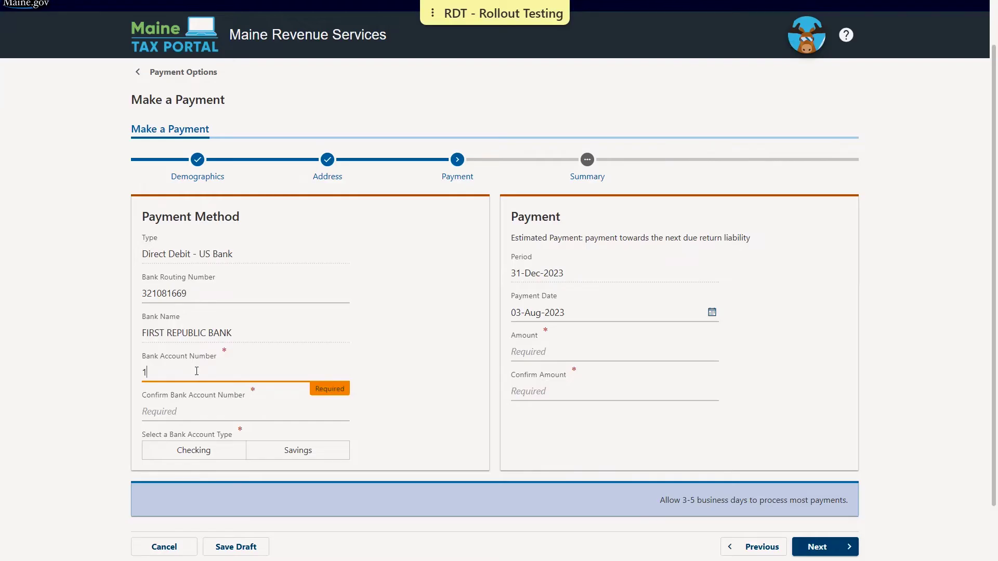
pyautogui.press('Tab')
pyautogui.write('1')
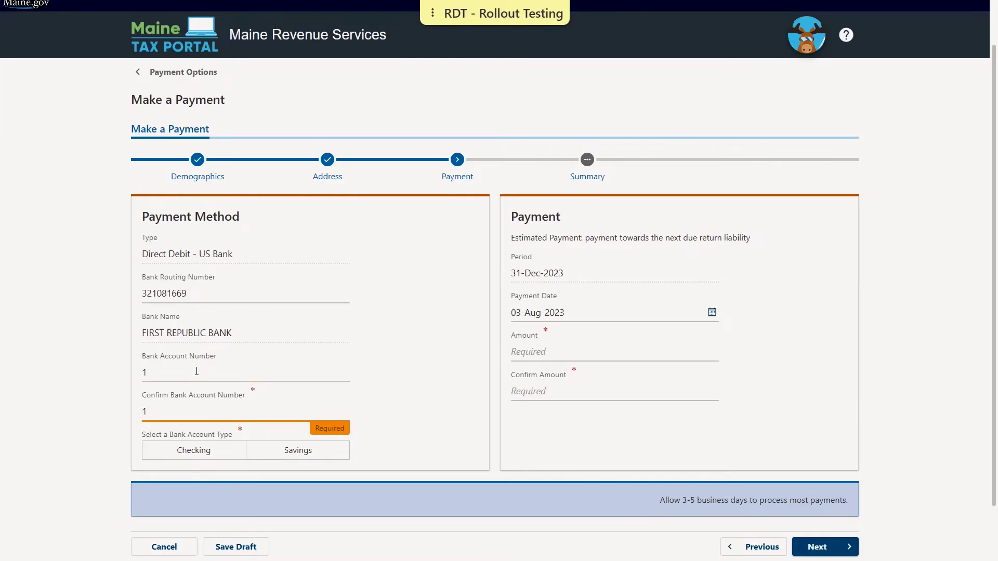
pyautogui.click(289, 470)
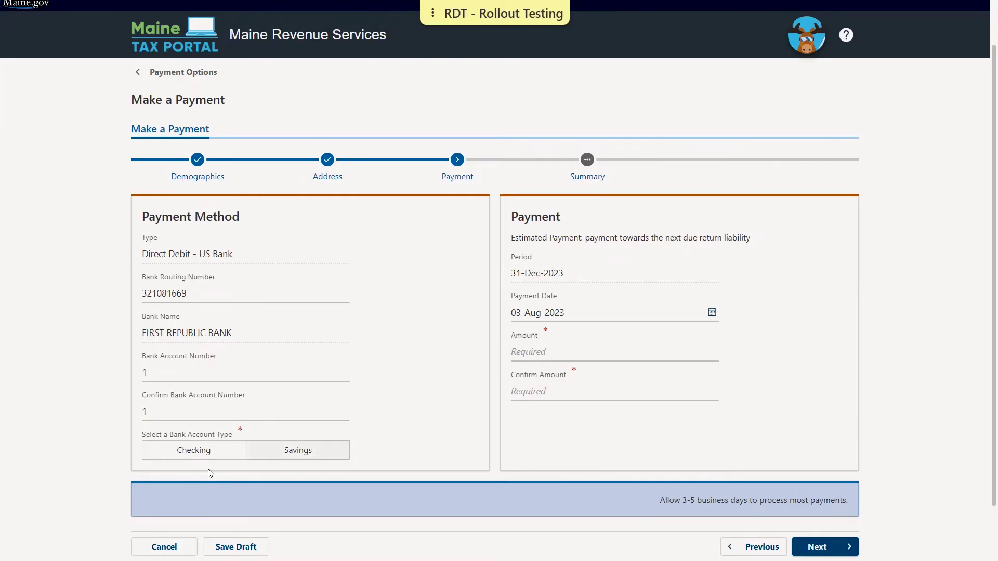
pyautogui.click(176, 461)
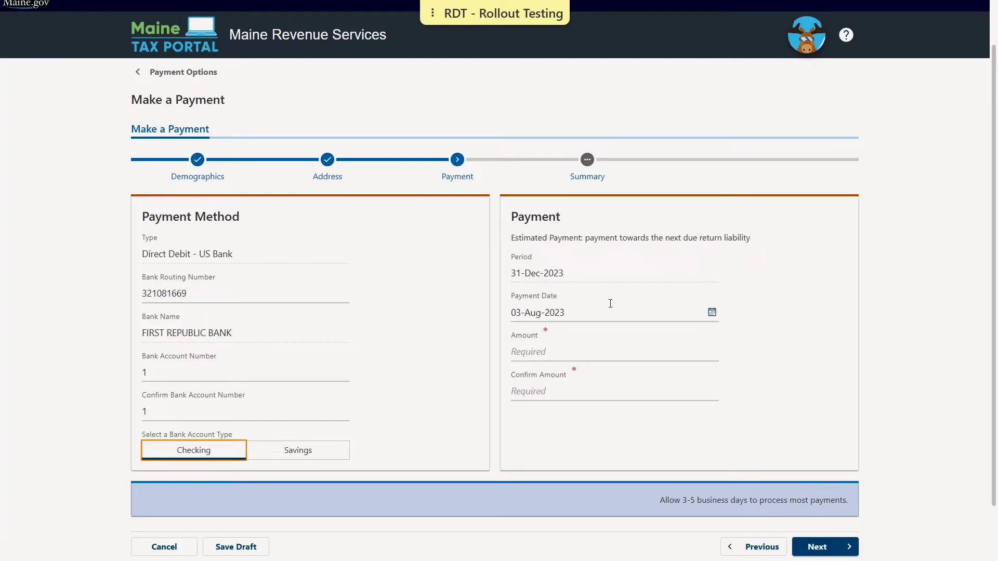
# - Set payment date 04-Aug-2023 and amount 2,000.00 with its confirmation, then reach Summary
pyautogui.click(719, 316)
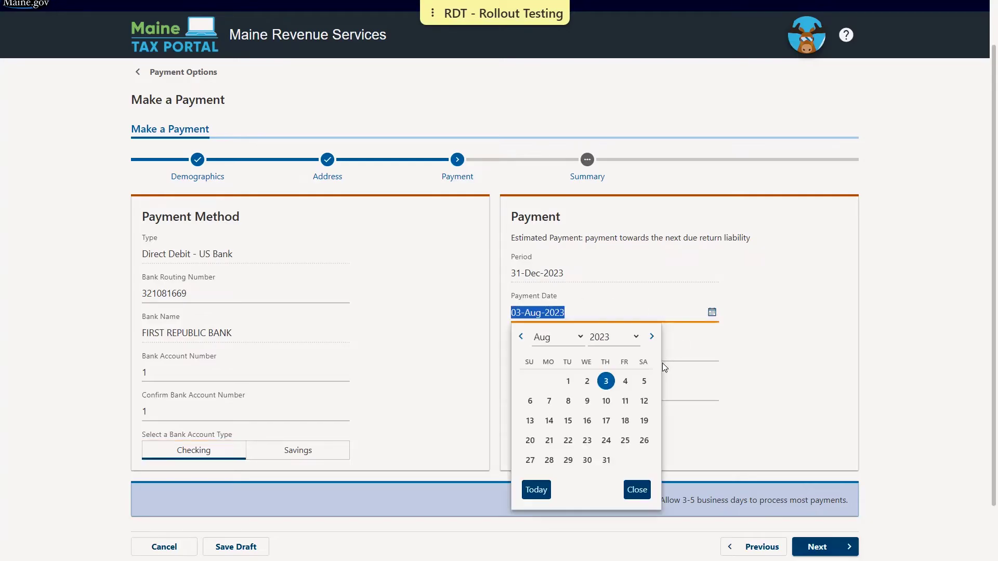
pyautogui.click(626, 382)
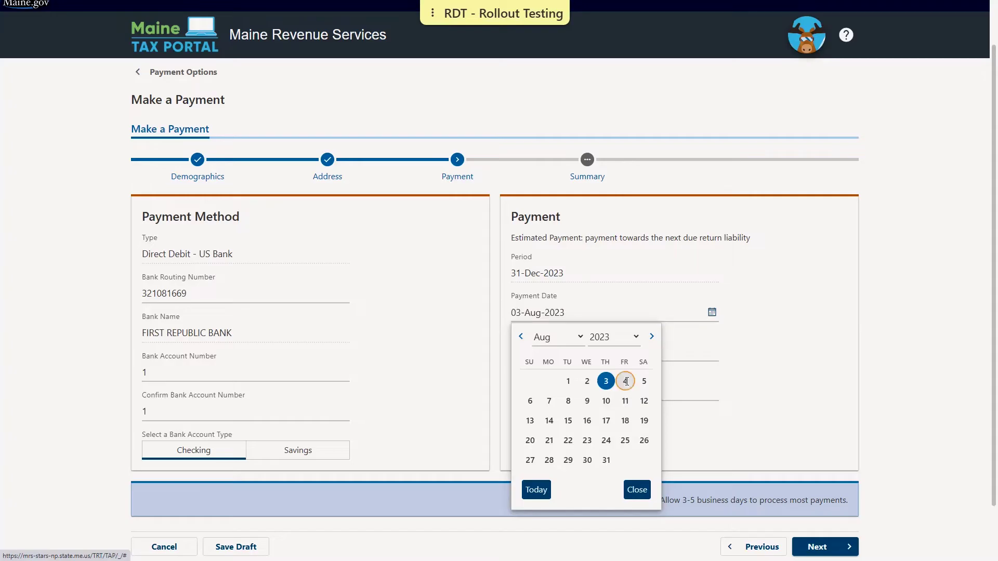
pyautogui.click(535, 358)
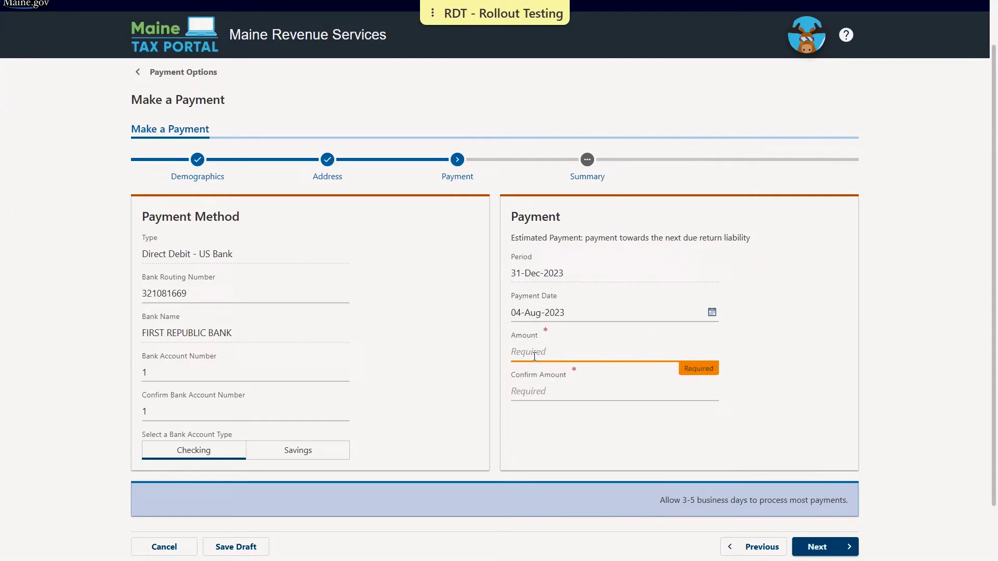
pyautogui.write('2000')
pyautogui.press('Tab')
pyautogui.write('2,000')
pyautogui.press('Tab')
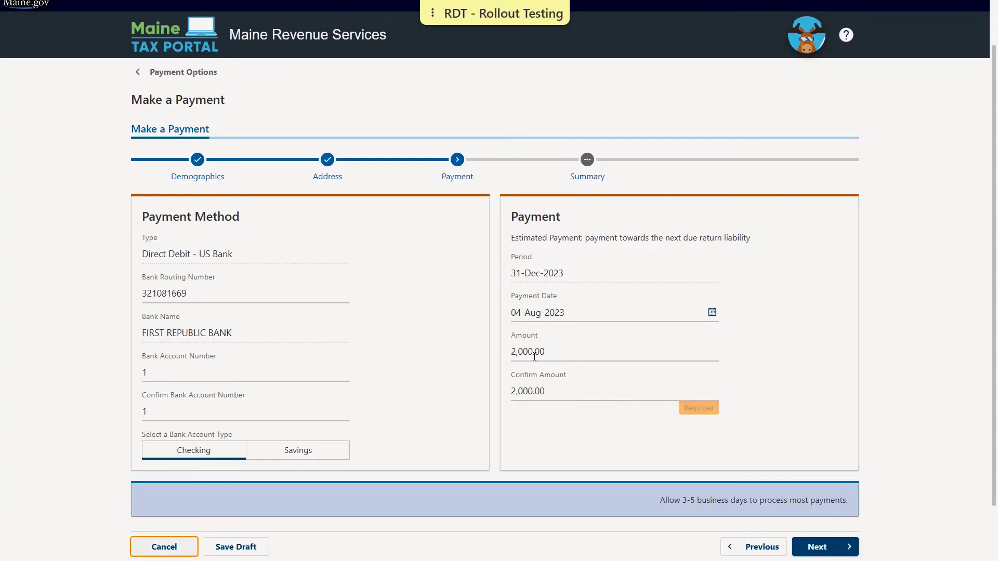
pyautogui.click(606, 442)
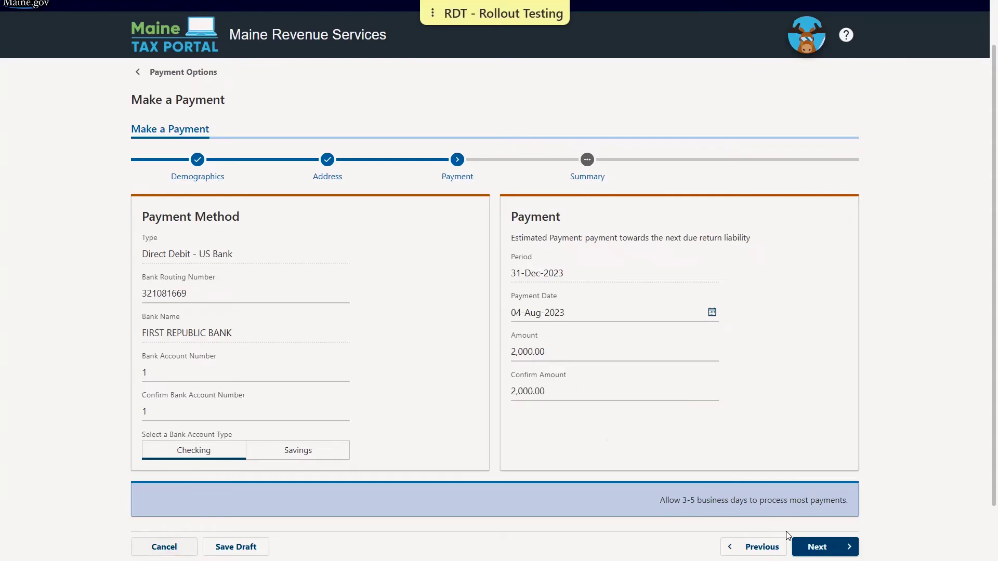
pyautogui.click(812, 548)
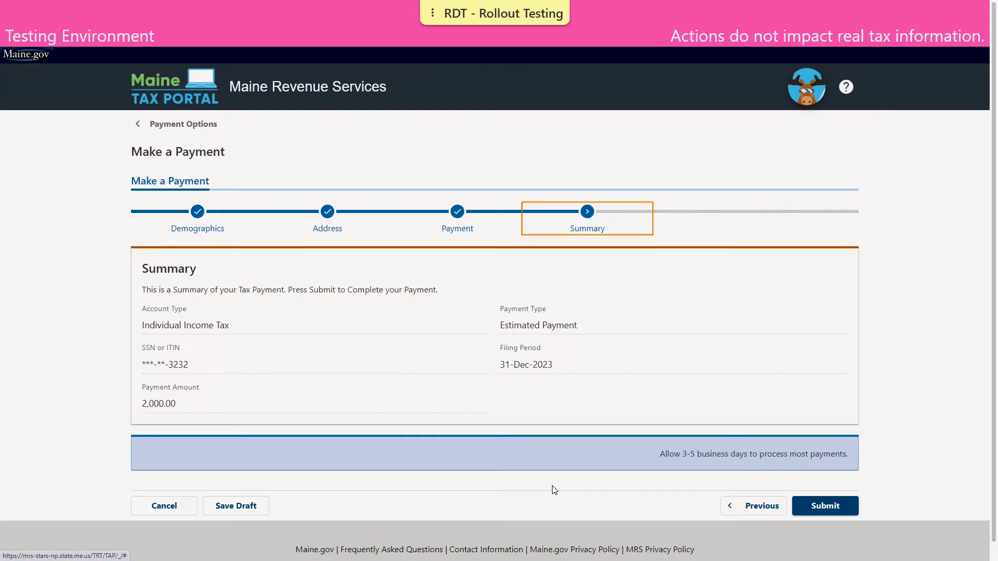
# - Submit the 2,000.00 estimated payment, entering the contact e-mail in both e-mail fields
pyautogui.click(841, 504)
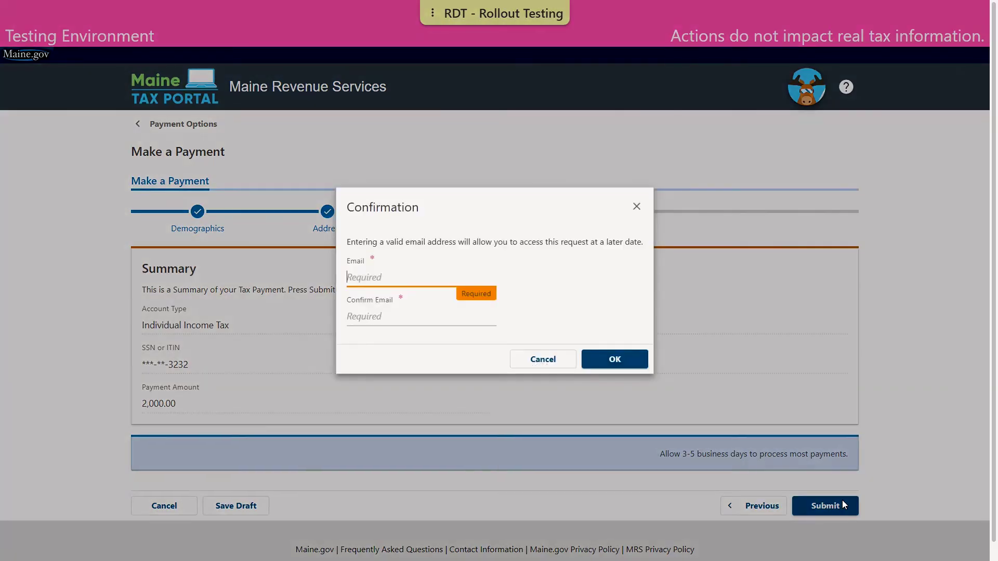
pyautogui.press('Tab')
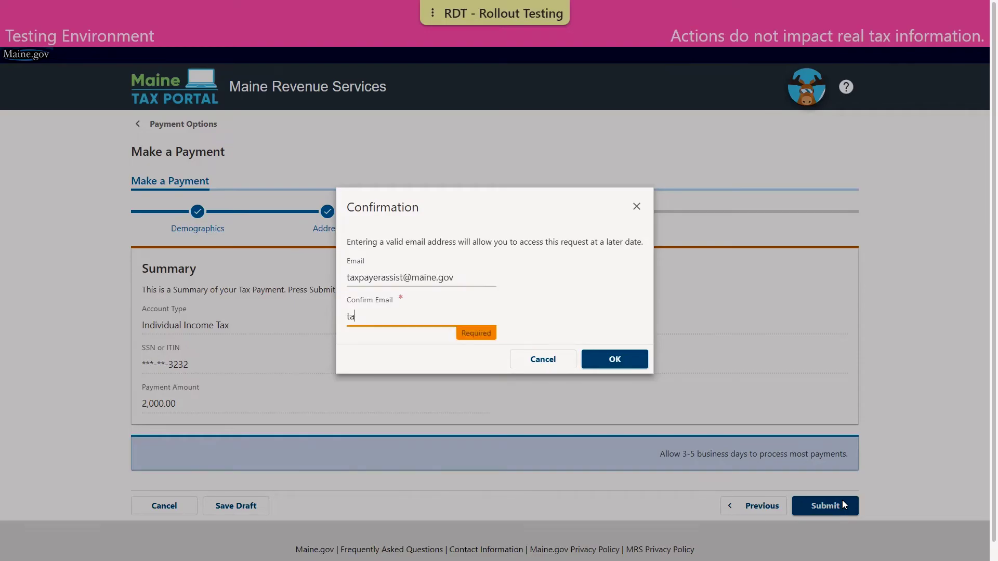
pyautogui.click(631, 358)
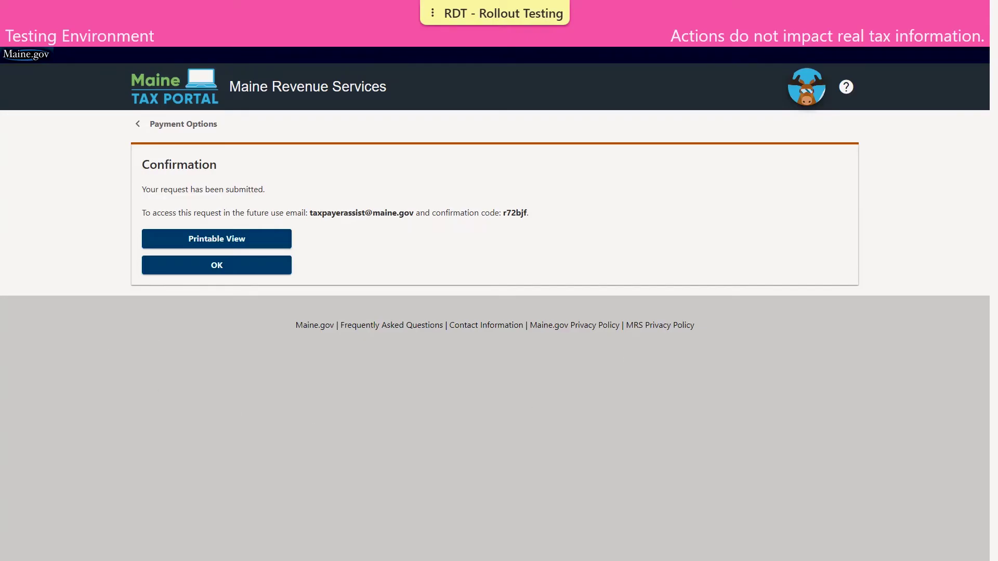
# - Dismiss the submission confirmation and start a new Make a Bill Payment form
pyautogui.click(277, 274)
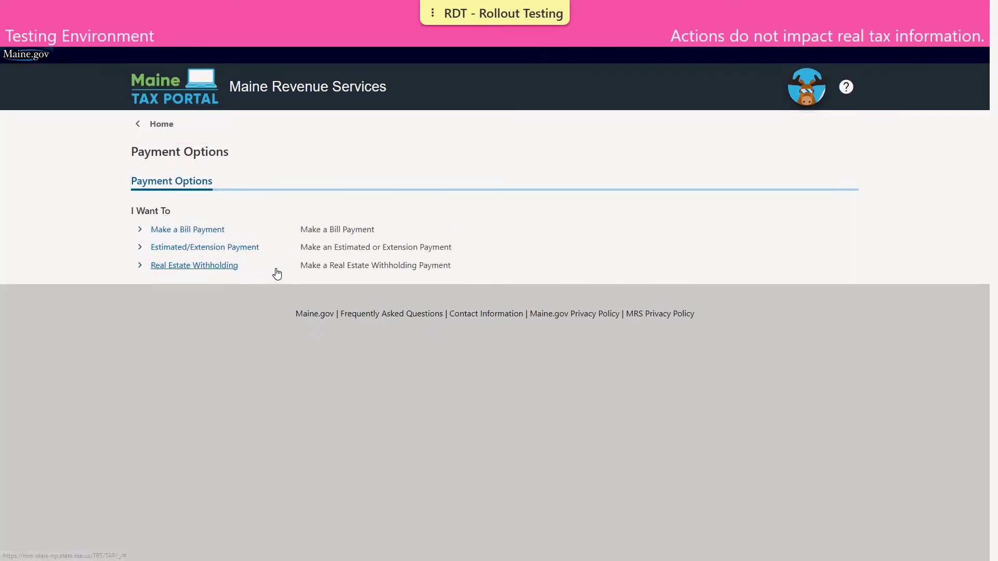
pyautogui.click(185, 231)
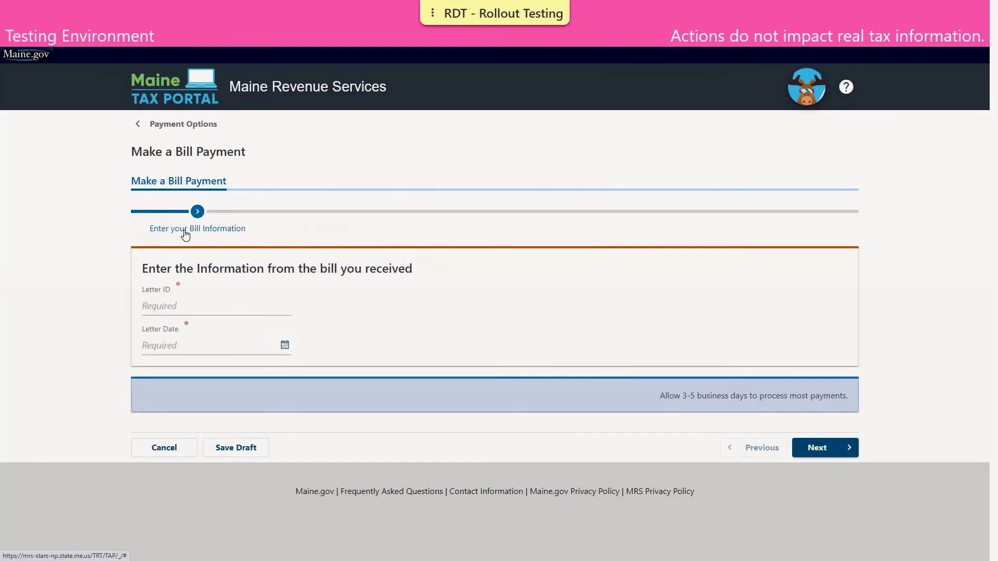
# - Enter the Letter ID from the bill letter and Letter Date 08/02/2023, then continue to Payment Info
pyautogui.click(213, 302)
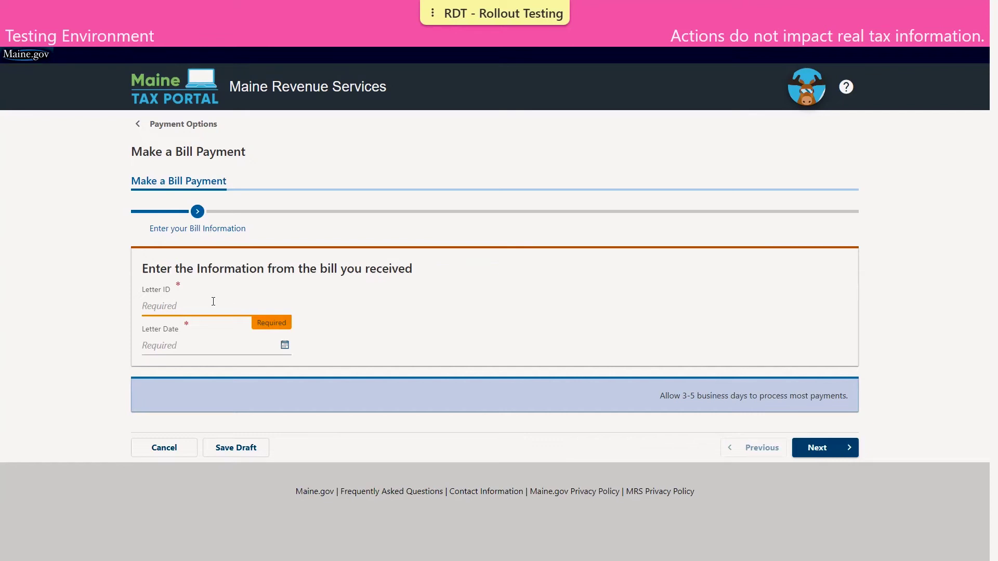
pyautogui.hotkey('ctrl', 'Tab')
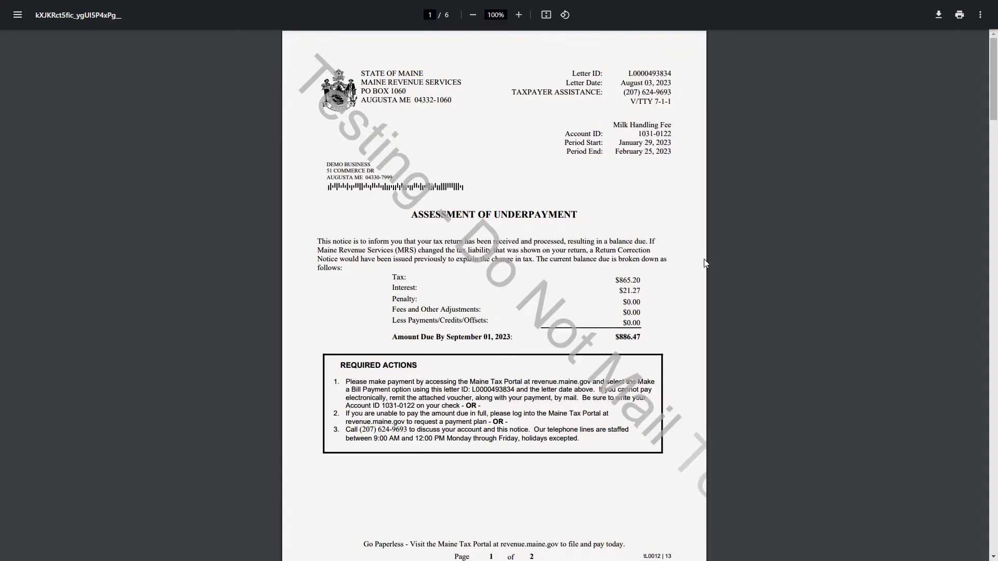
pyautogui.hotkey('ctrl', 'Tab')
pyautogui.click(213, 302)
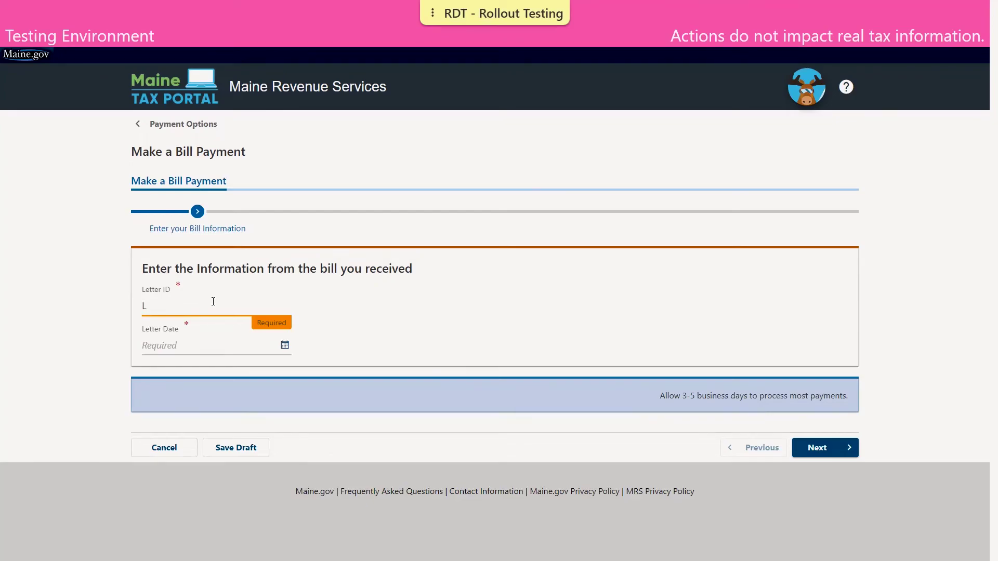
pyautogui.click(215, 341)
pyautogui.write('08/02/2023')
pyautogui.click(517, 322)
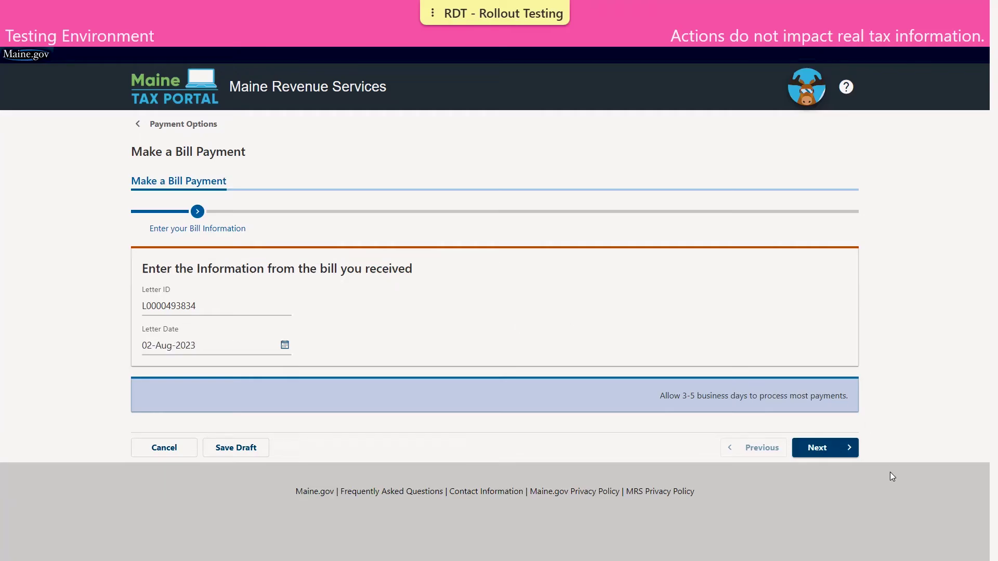
pyautogui.click(826, 448)
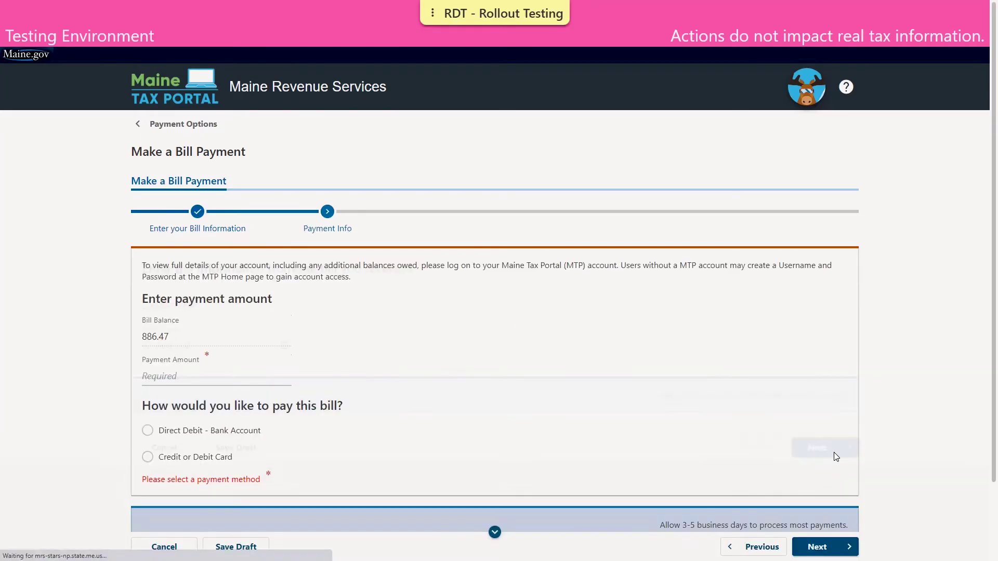
# - Pay 500 of the bill by Credit or Debit Card and advance to the Payment Summary
pyautogui.scroll(-1, 106, 318)
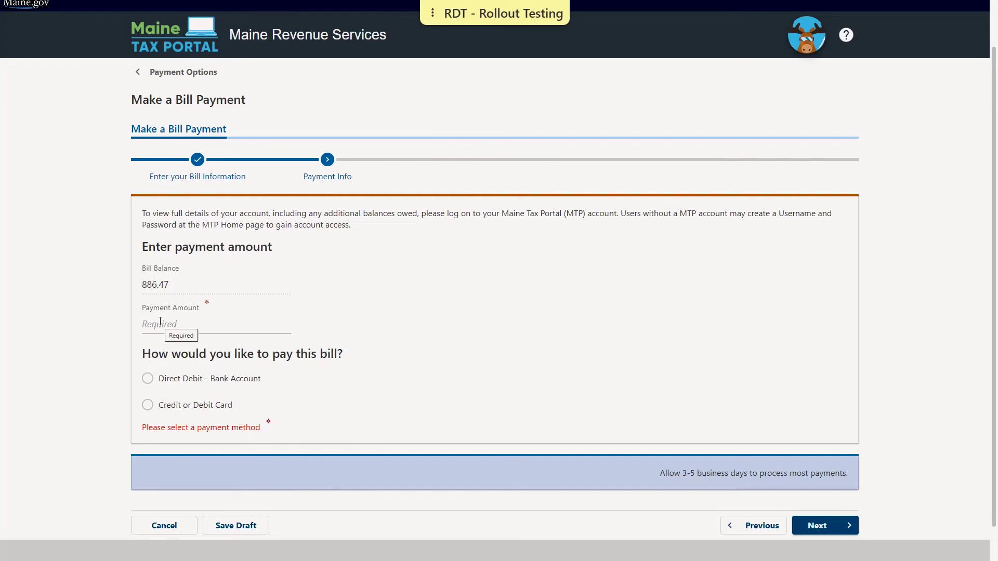
pyautogui.click(160, 321)
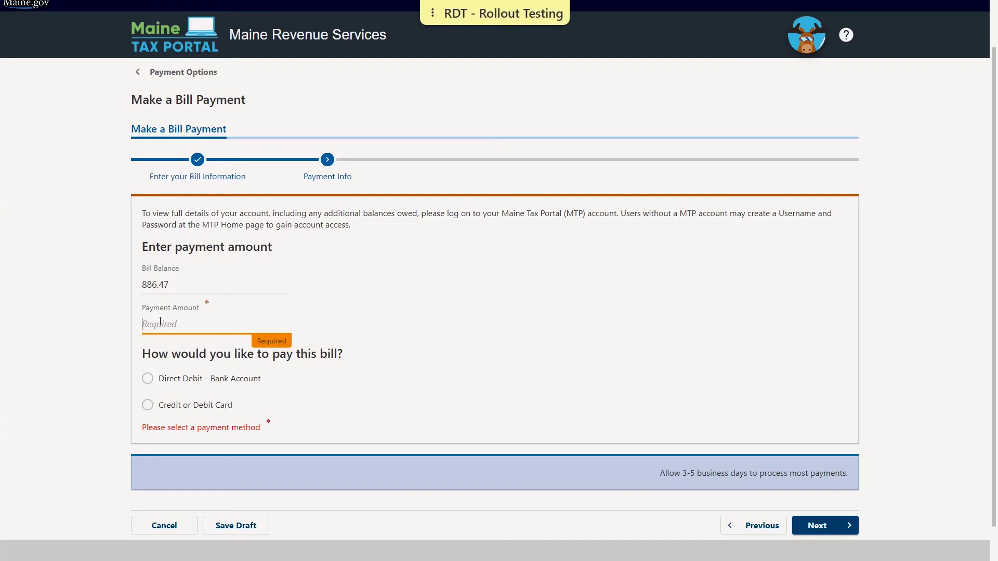
pyautogui.write('500')
pyautogui.click(117, 392)
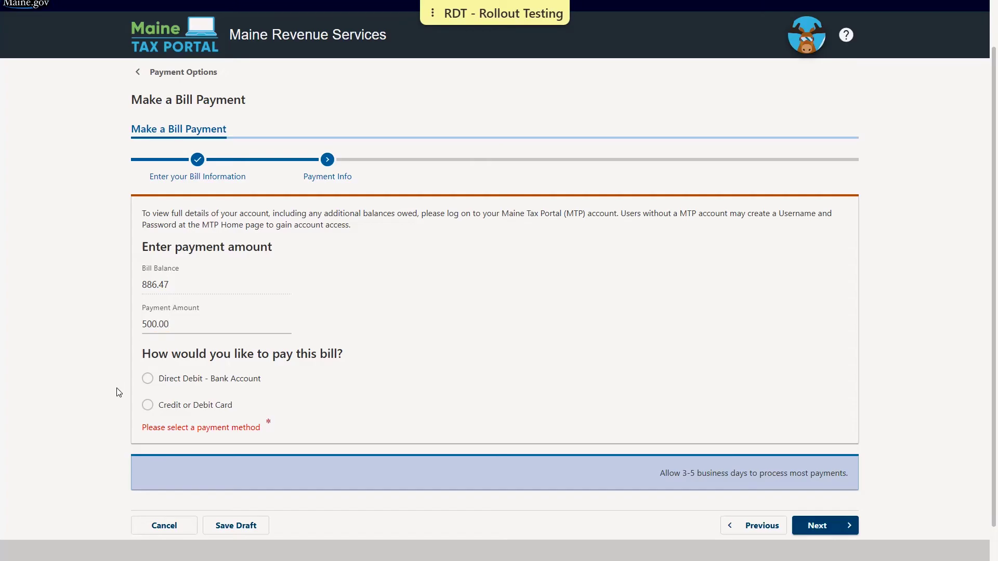
pyautogui.click(148, 405)
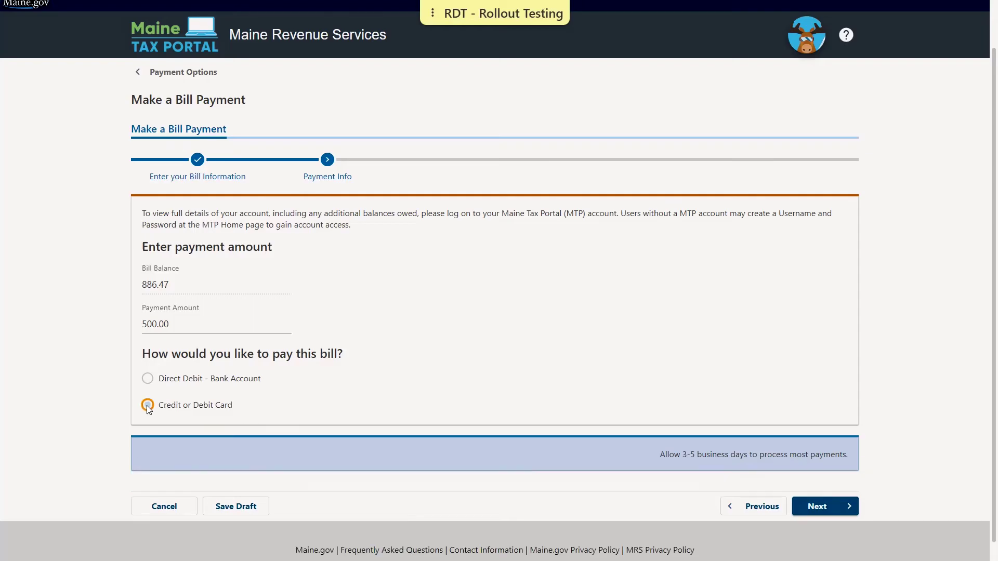
pyautogui.click(845, 512)
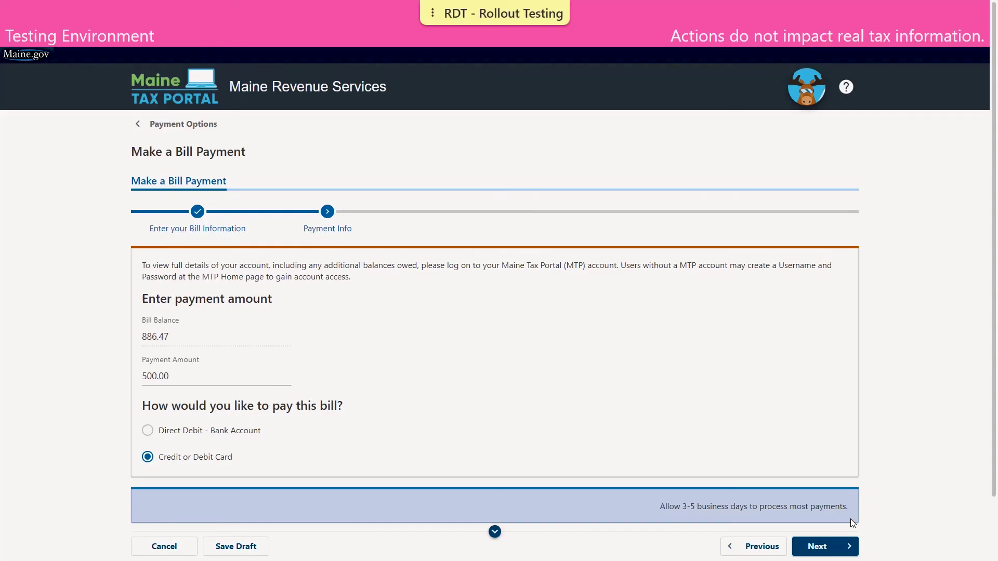
pyautogui.scroll(-1, 850, 518)
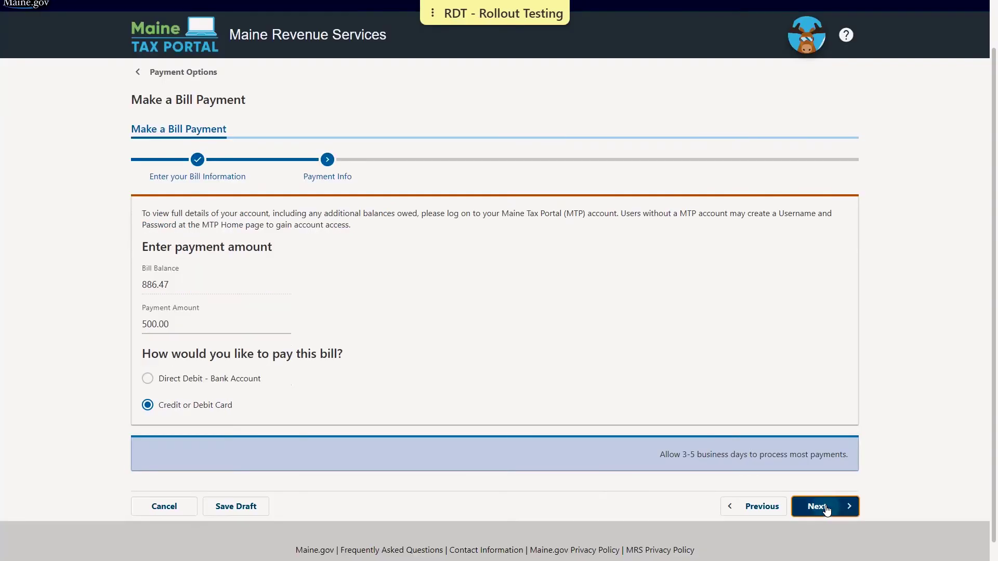
pyautogui.click(822, 505)
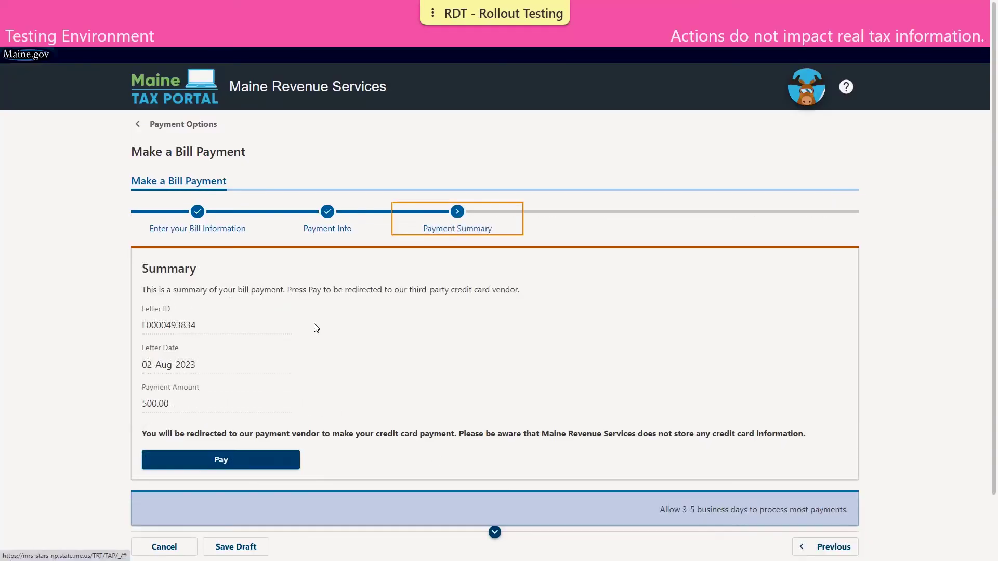
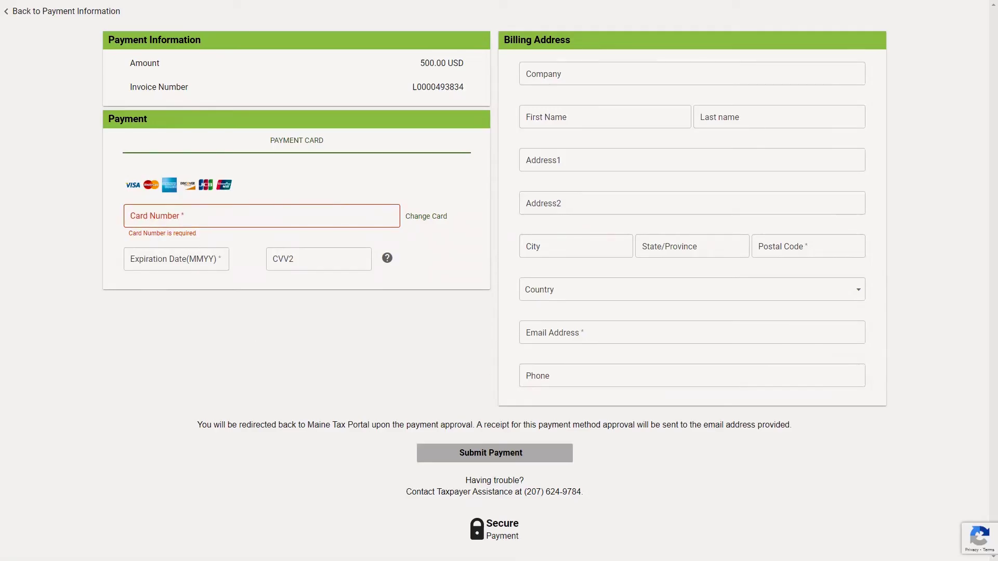
# - Enter the payment card number, its expiration date and the CVV2 security code
pyautogui.click(148, 226)
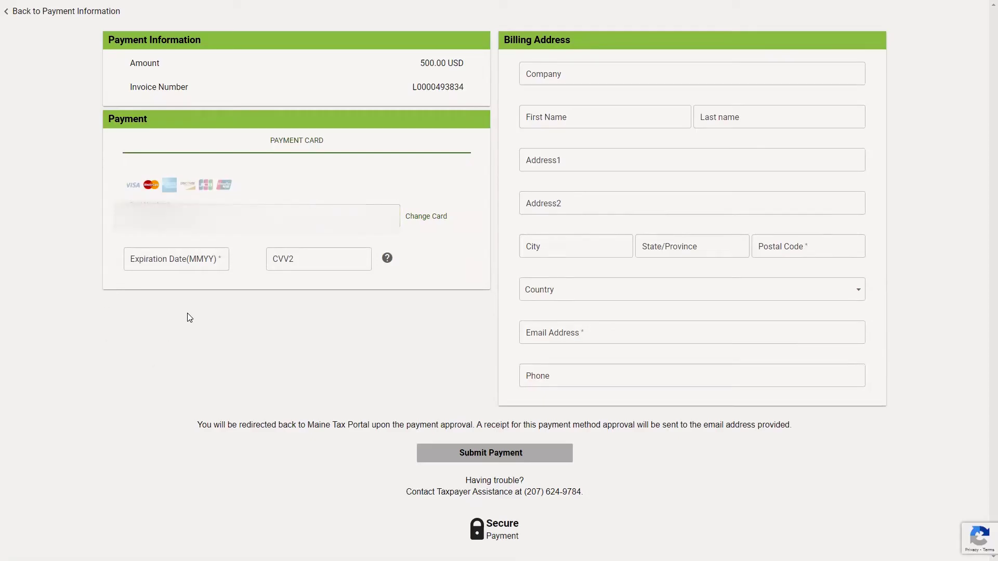
pyautogui.click(165, 261)
pyautogui.write('08/24')
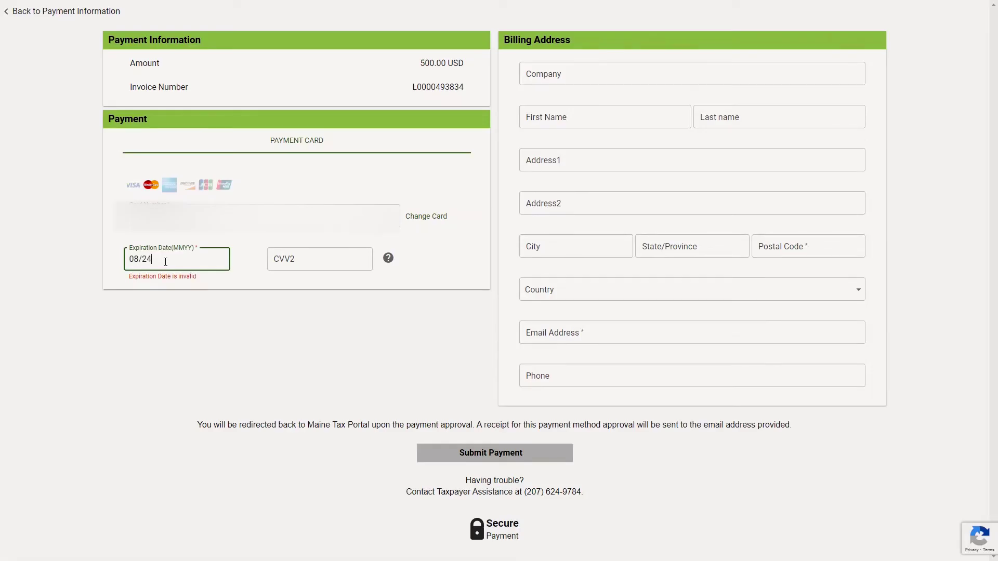
pyautogui.press('Tab')
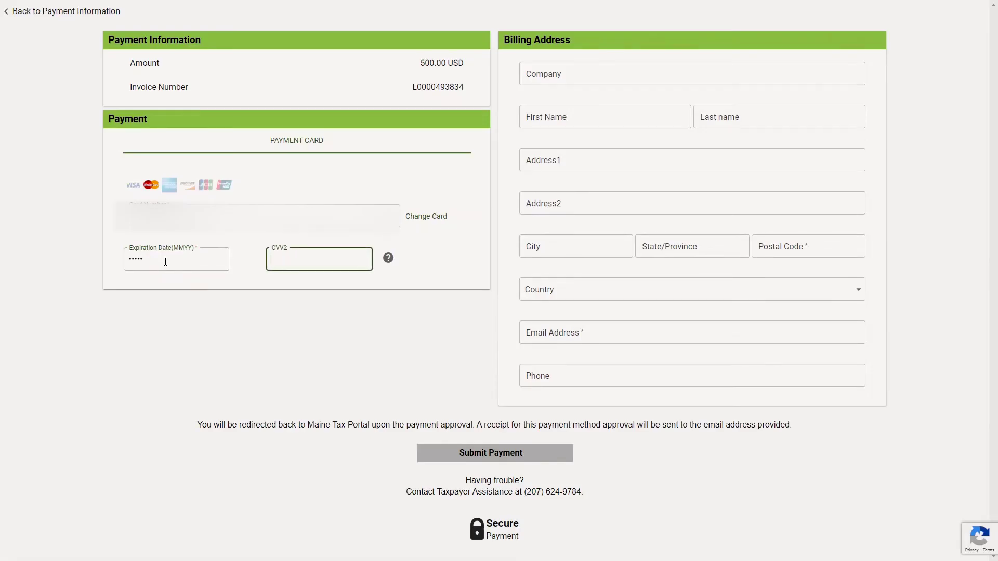
pyautogui.write('123')
# - Fill in the billing company name and the cardholder's first and last name
pyautogui.press('Tab')
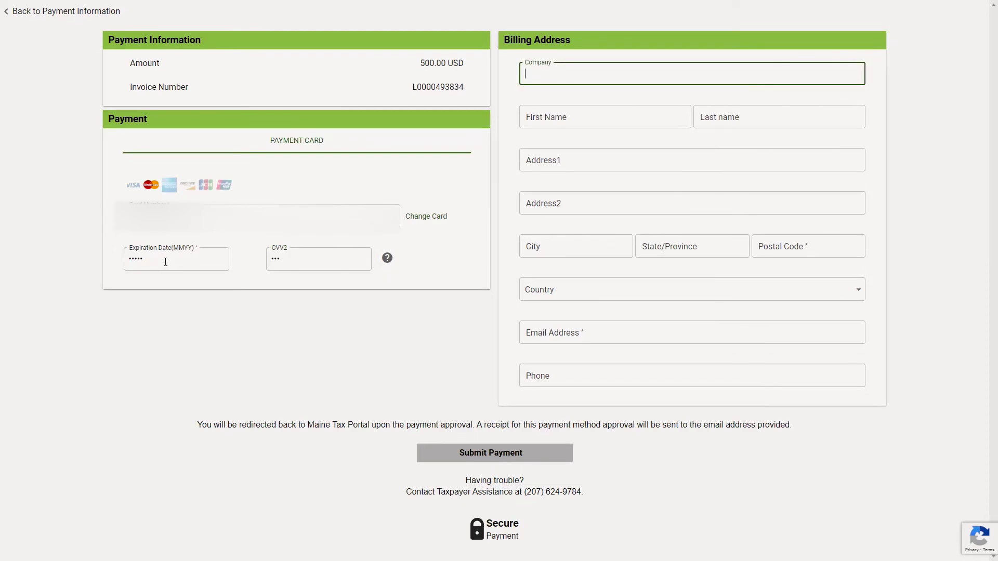
pyautogui.write('Demo')
pyautogui.press('Tab')
pyautogui.write('Jo')
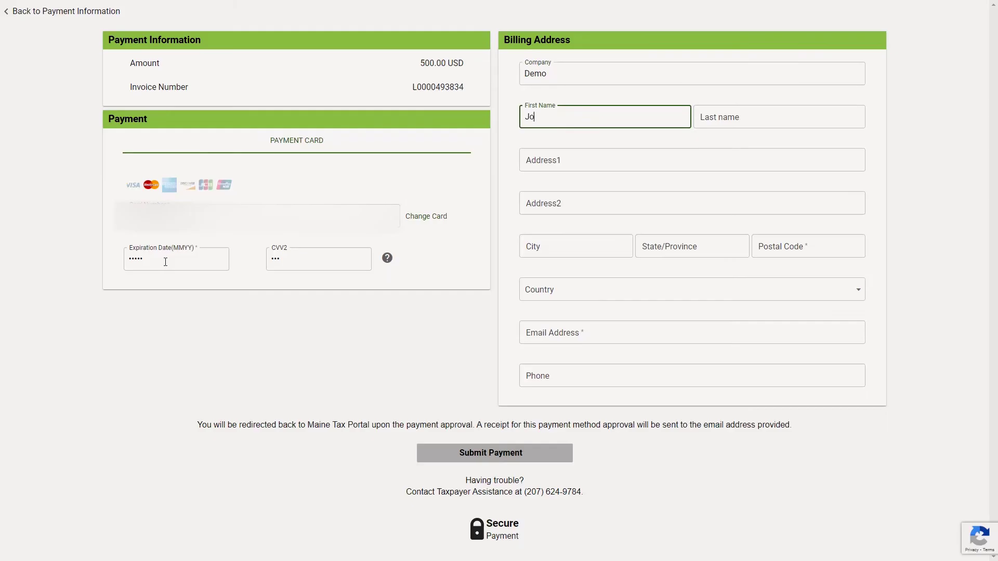
pyautogui.write('hn')
pyautogui.press('Tab')
pyautogui.write('Taxpayer')
# - Enter the billing street address, city, state and postal code
pyautogui.press('Tab')
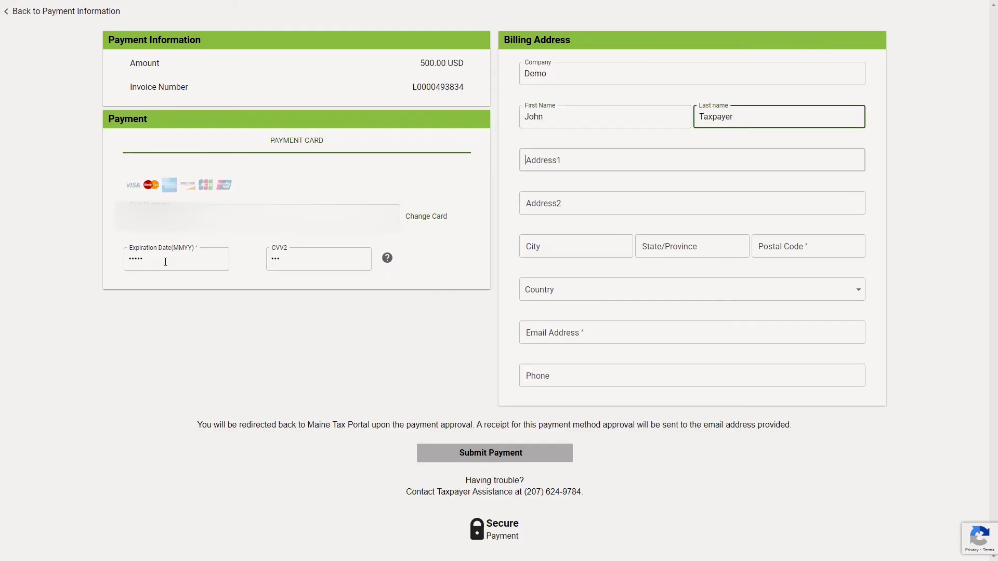
pyautogui.write('51')
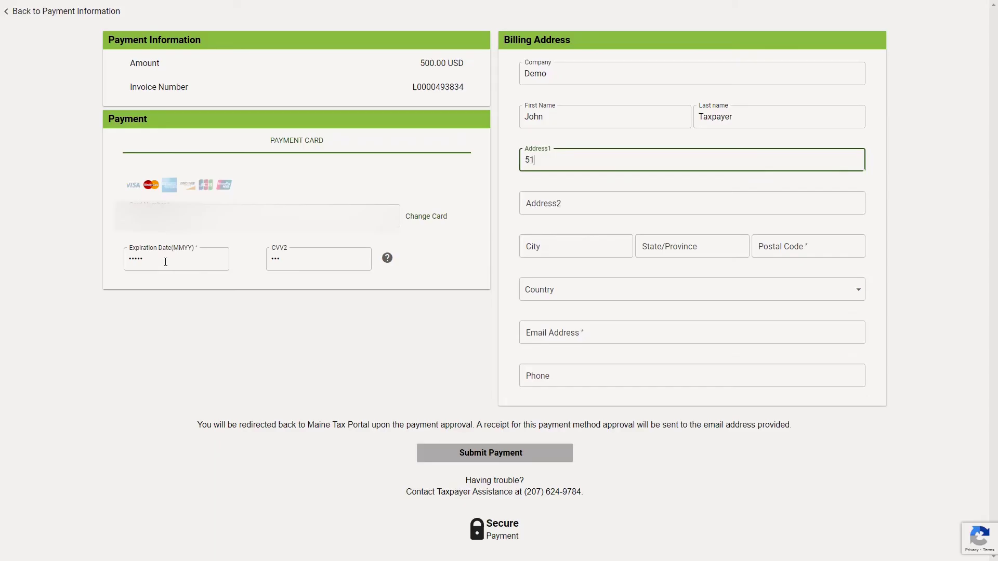
pyautogui.write(' Commerce dr')
pyautogui.press('Tab')
pyautogui.press('Tab')
pyautogui.write('A')
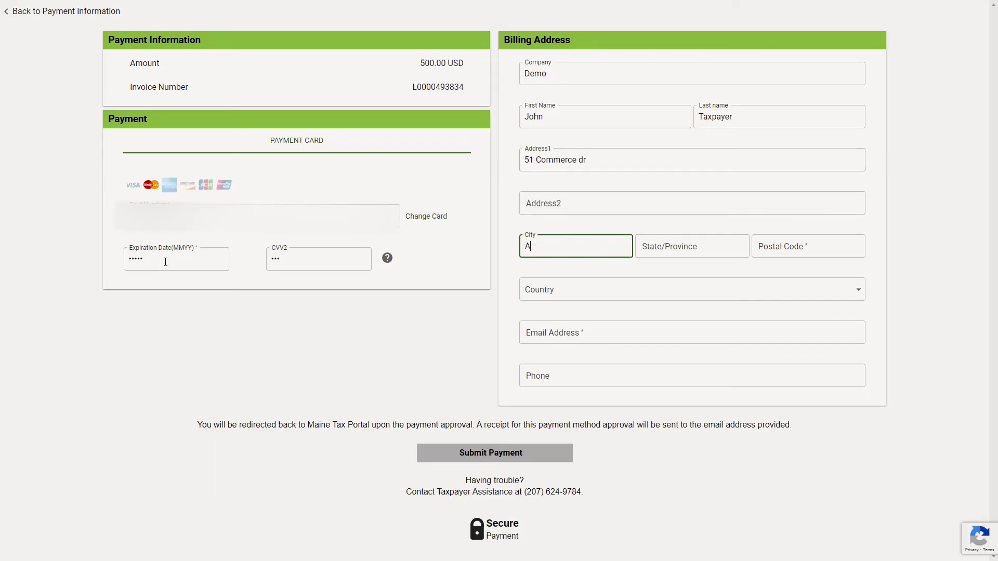
pyautogui.write('ugusta')
pyautogui.press('Tab')
pyautogui.write('Maine')
pyautogui.press('Tab')
pyautogui.write('22554')
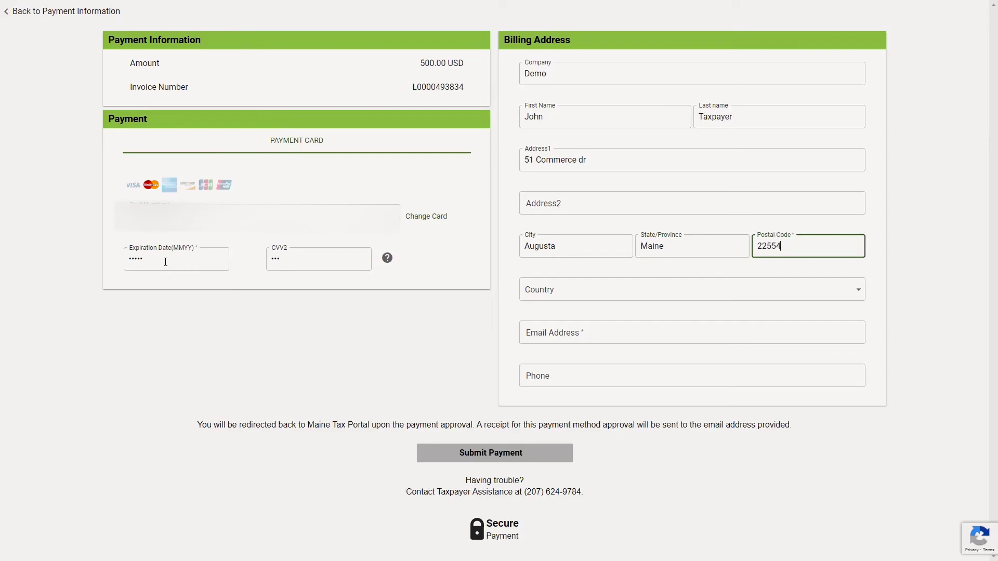
# - Choose United States as the country and fill in the contact e-mail and phone number
pyautogui.press('Tab')
pyautogui.click(569, 290)
pyautogui.click(569, 332)
pyautogui.click(570, 333)
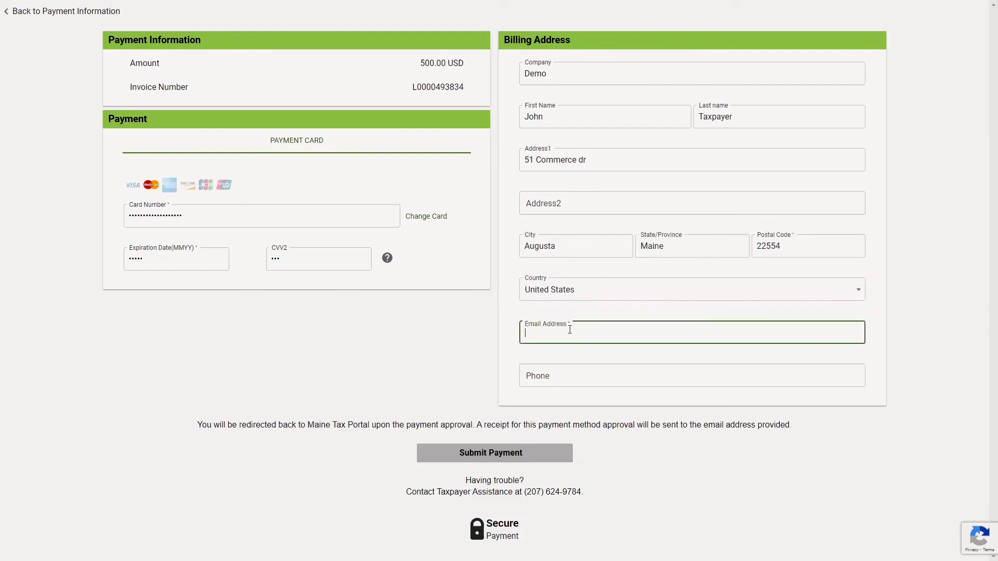
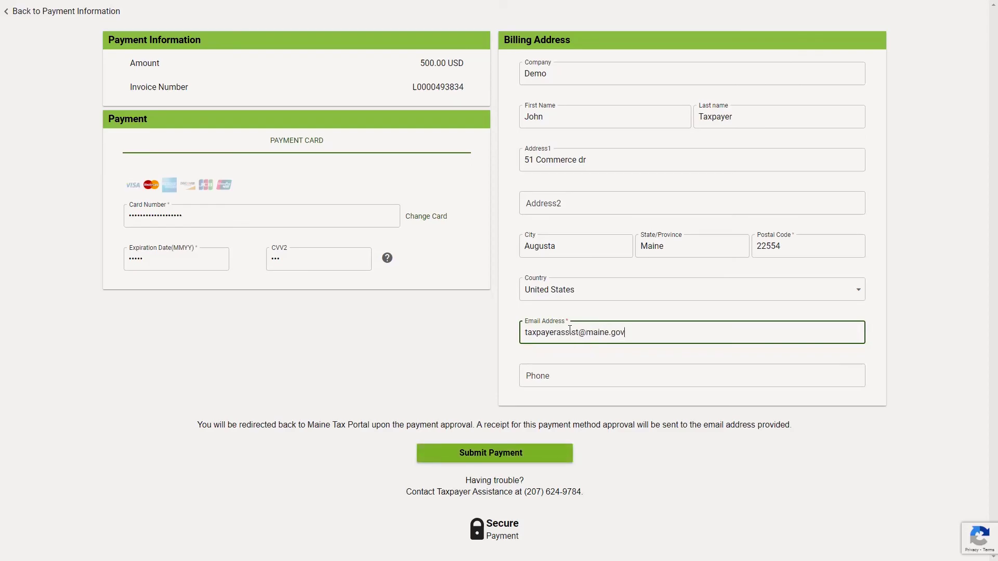
pyautogui.press('Tab')
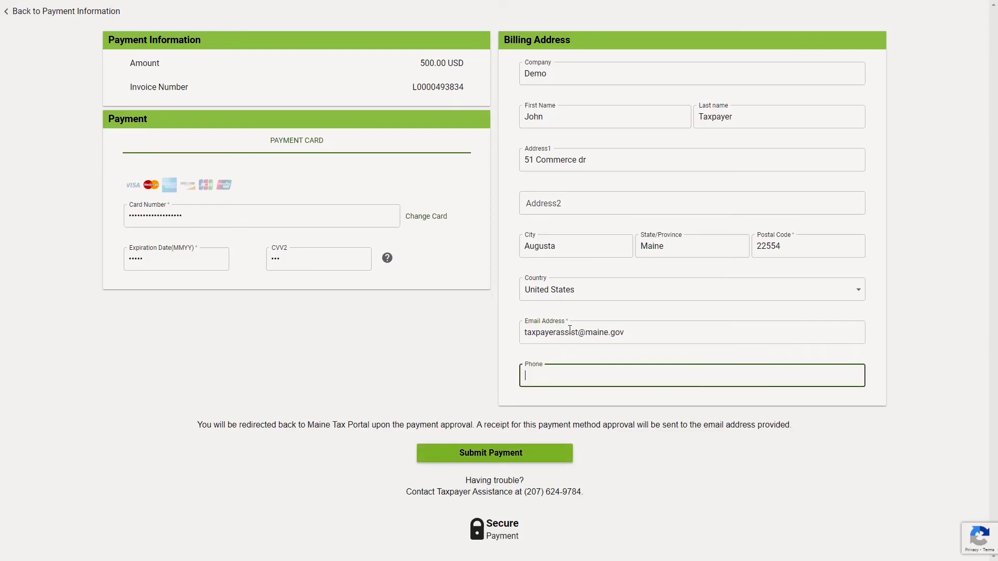
pyautogui.click(352, 341)
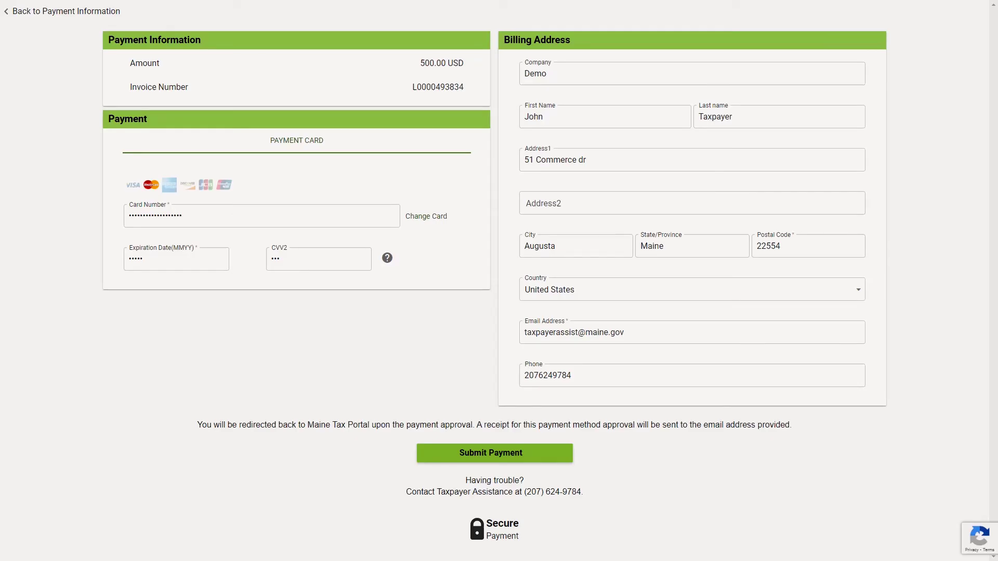
# - Submit the card payment and start a direct-debit payment for the Tobacco Products Tax account
pyautogui.click(466, 456)
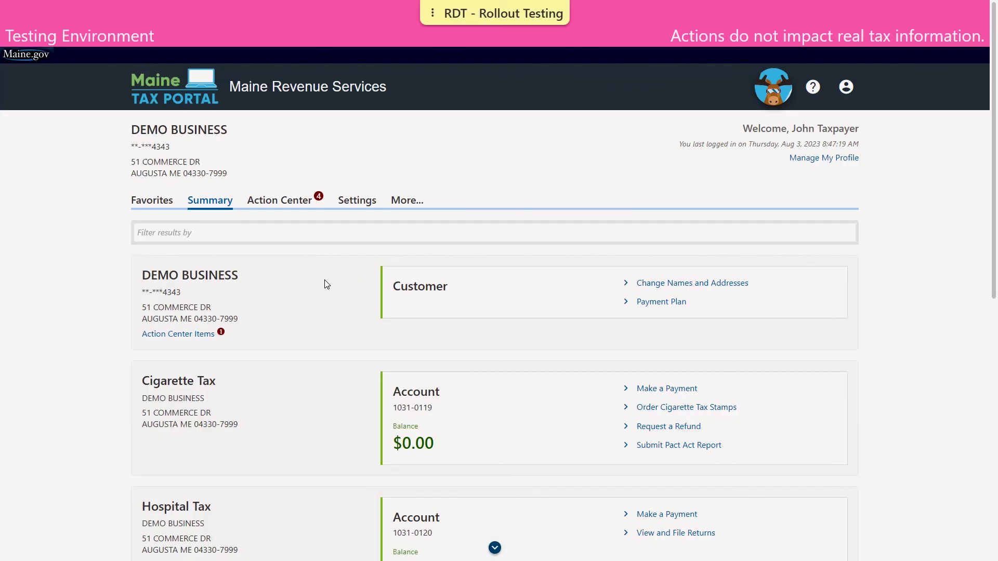
pyautogui.scroll(-9, 484, 261)
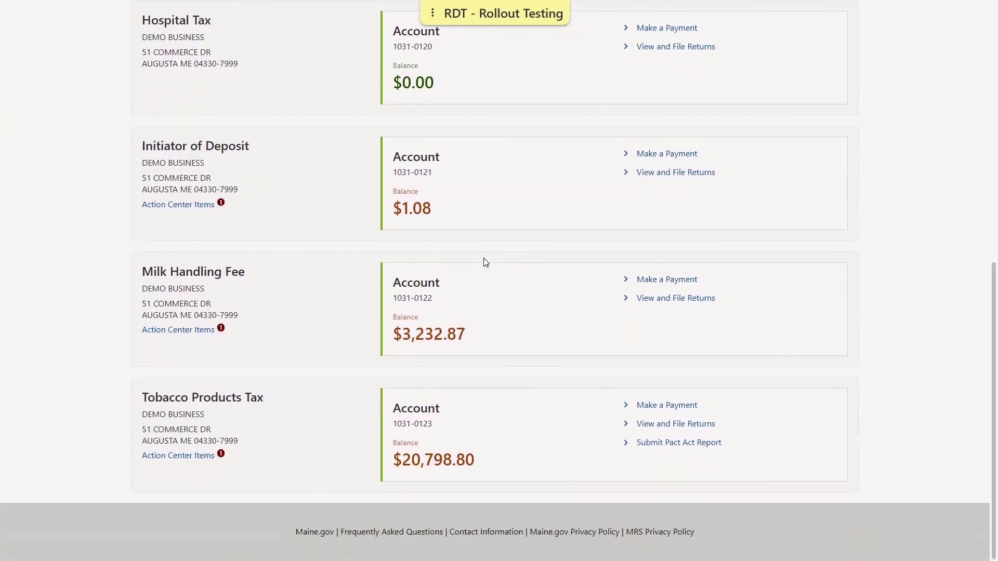
pyautogui.click(653, 412)
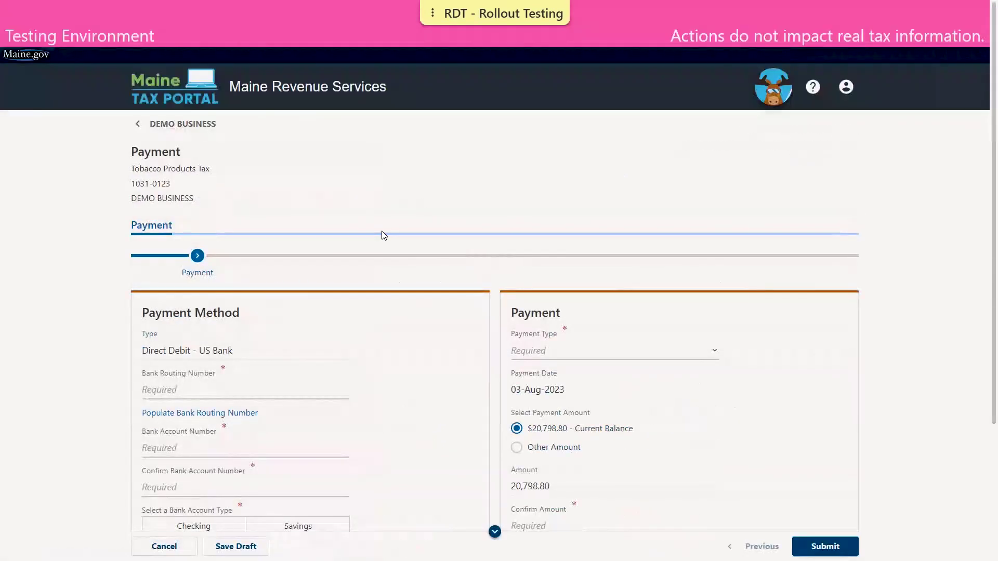
# - Auto-fill the routing number and bank name, enter and confirm the account number, choose Checking
pyautogui.scroll(-2, 383, 235)
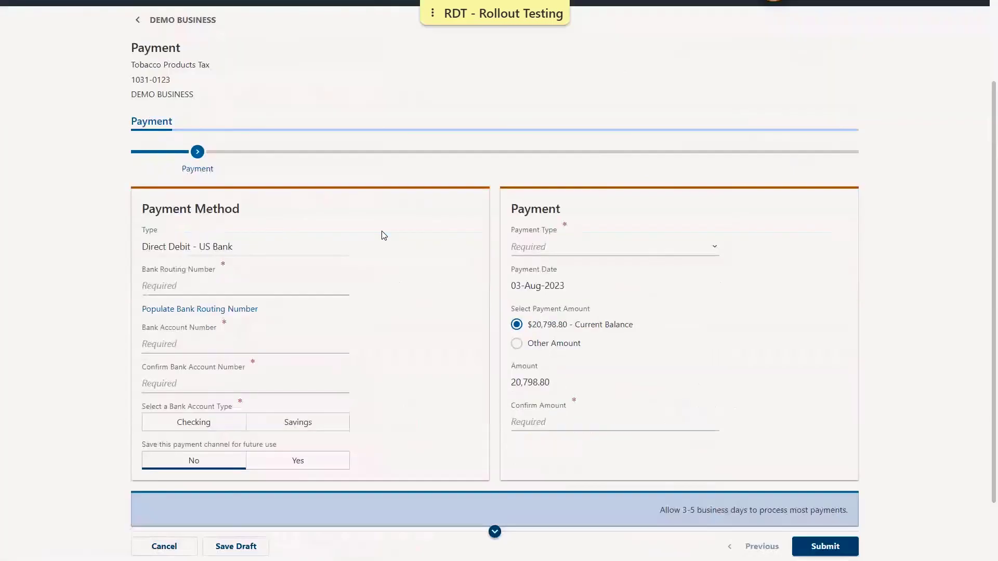
pyautogui.click(217, 310)
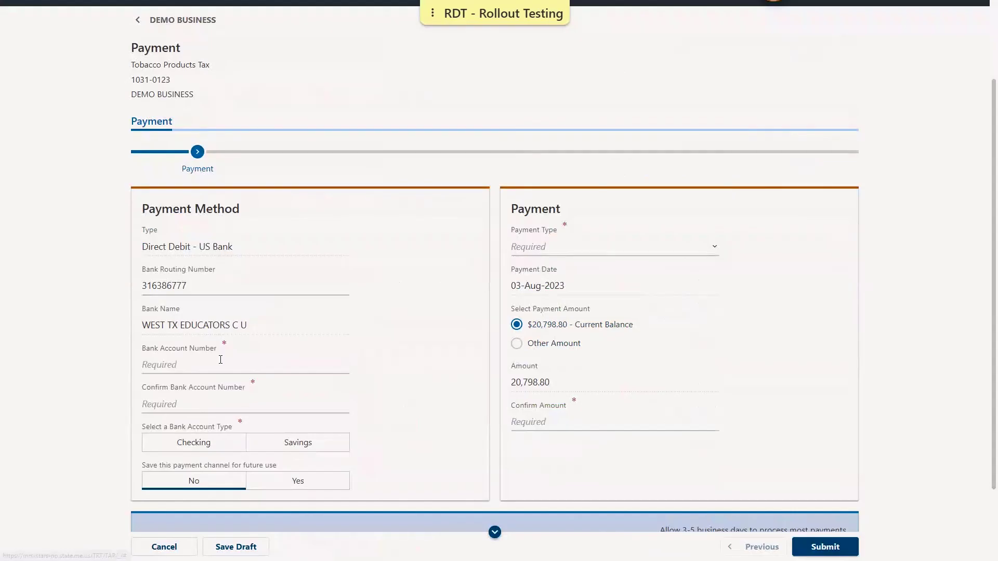
pyautogui.click(220, 360)
pyautogui.write('1')
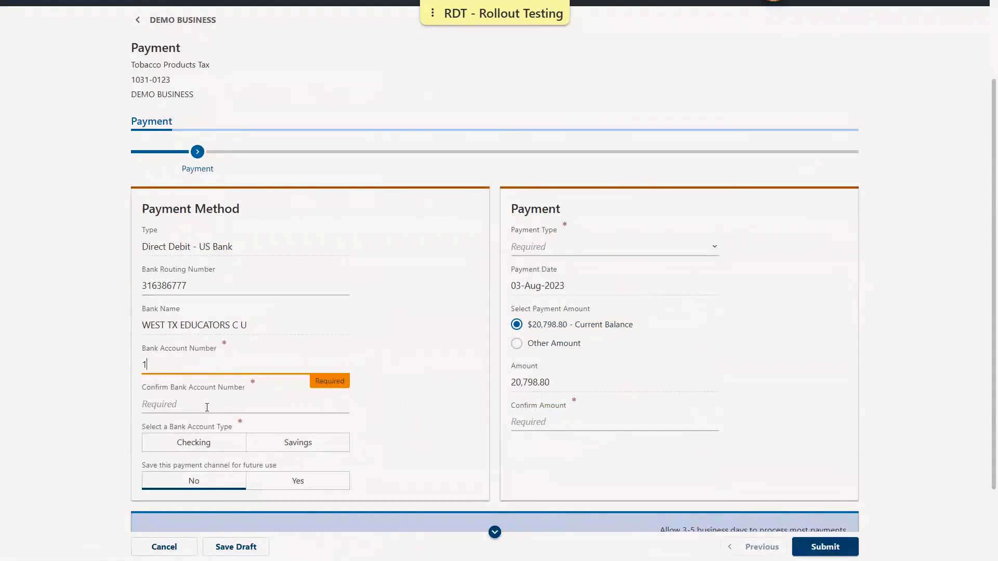
pyautogui.click(203, 405)
pyautogui.write('1')
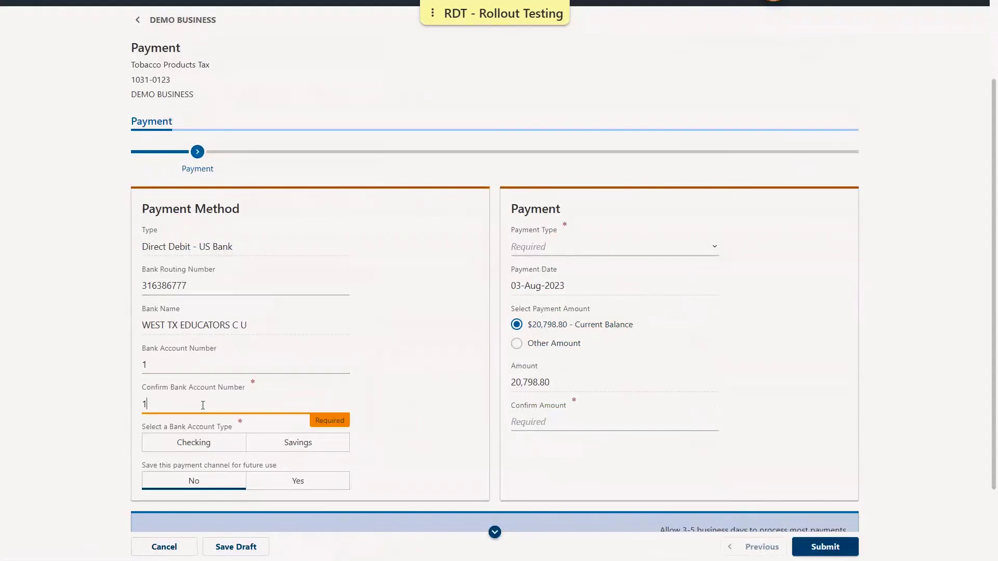
pyautogui.click(219, 442)
pyautogui.scroll(-2, 244, 468)
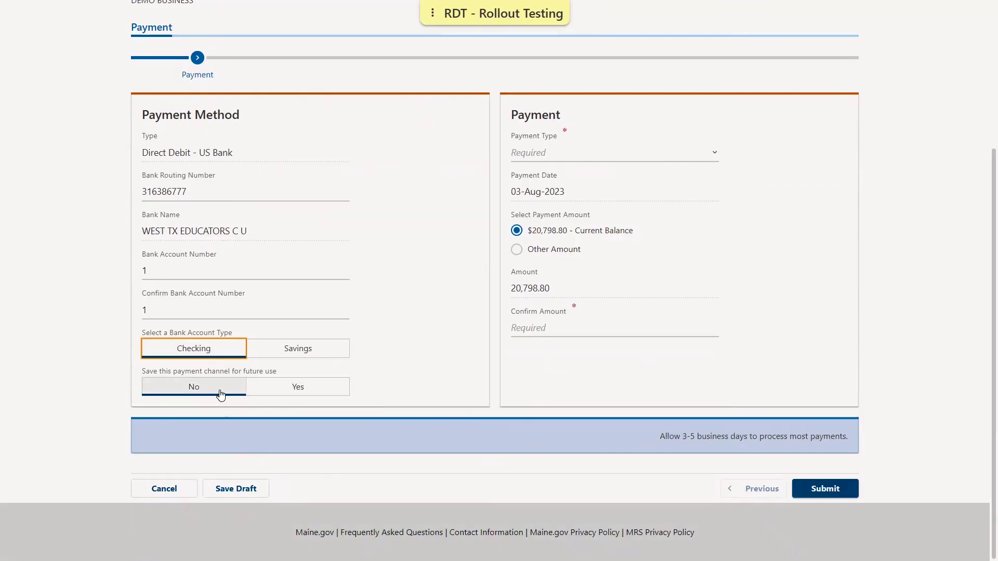
# - Make it a Return Payment for period 31-May-2023, dated 03-Aug-2023
pyautogui.click(554, 156)
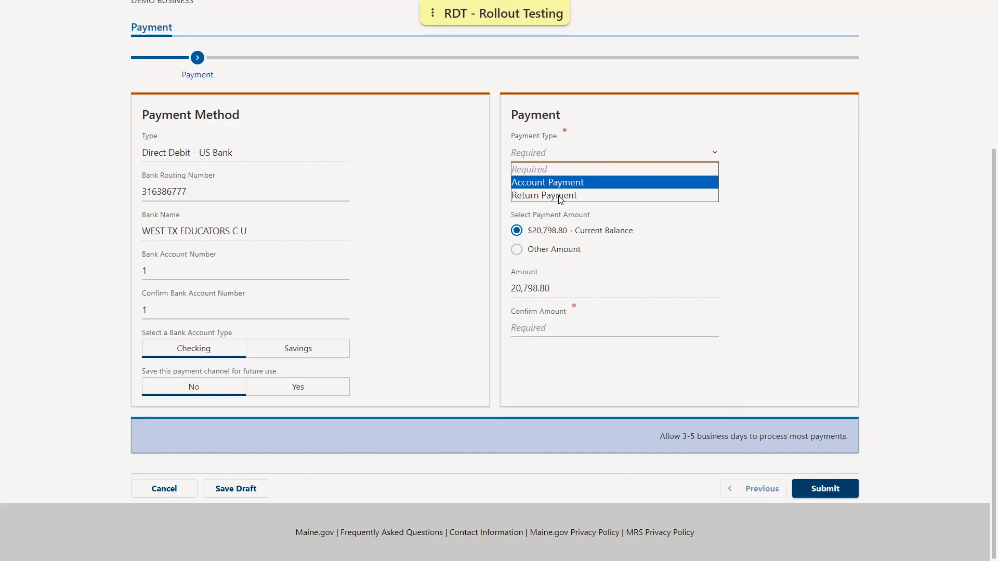
pyautogui.click(556, 196)
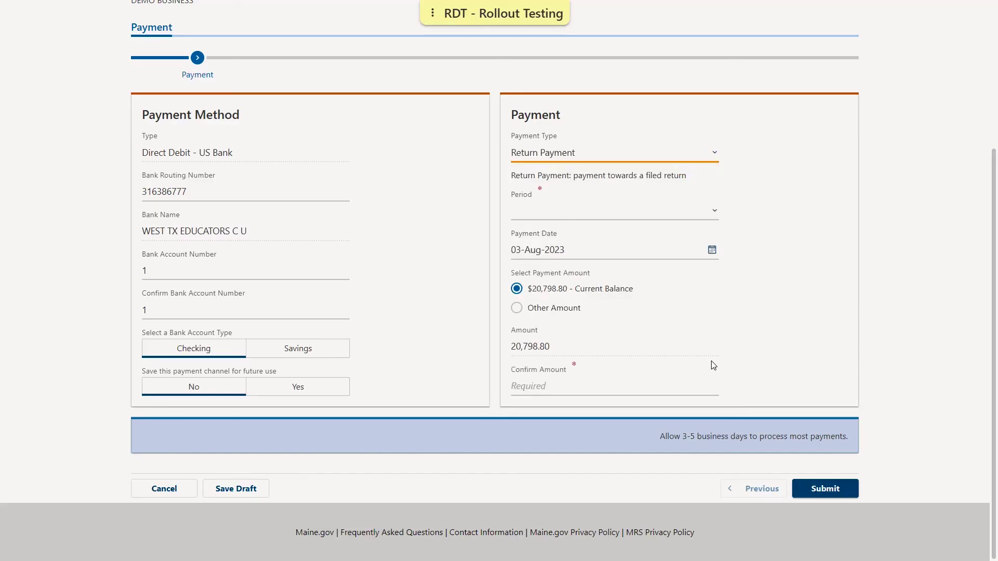
pyautogui.click(608, 216)
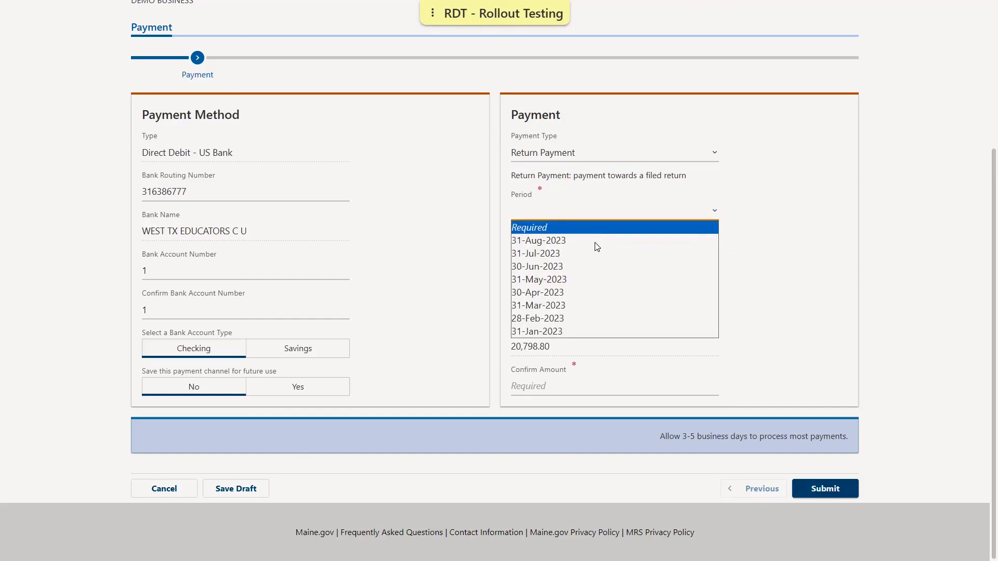
pyautogui.click(596, 284)
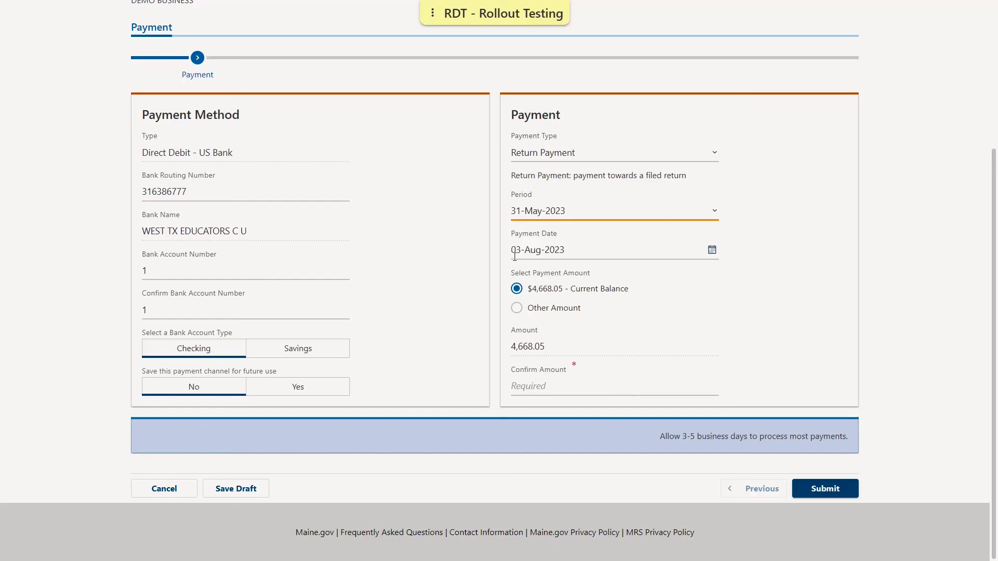
pyautogui.click(712, 250)
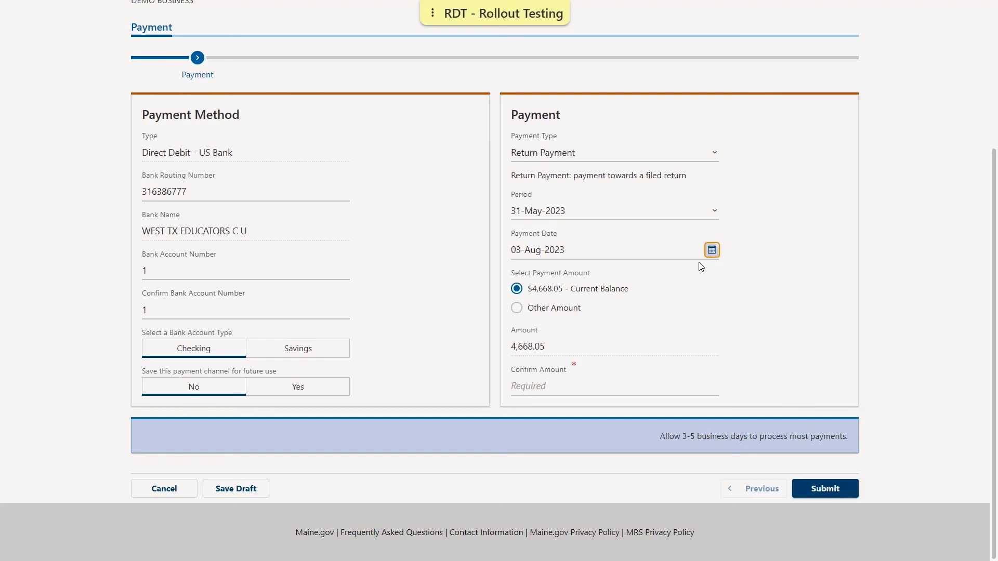
pyautogui.click(748, 315)
# - Choose Other Amount and enter and confirm 3,000.00 as the payment amount
pyautogui.click(553, 310)
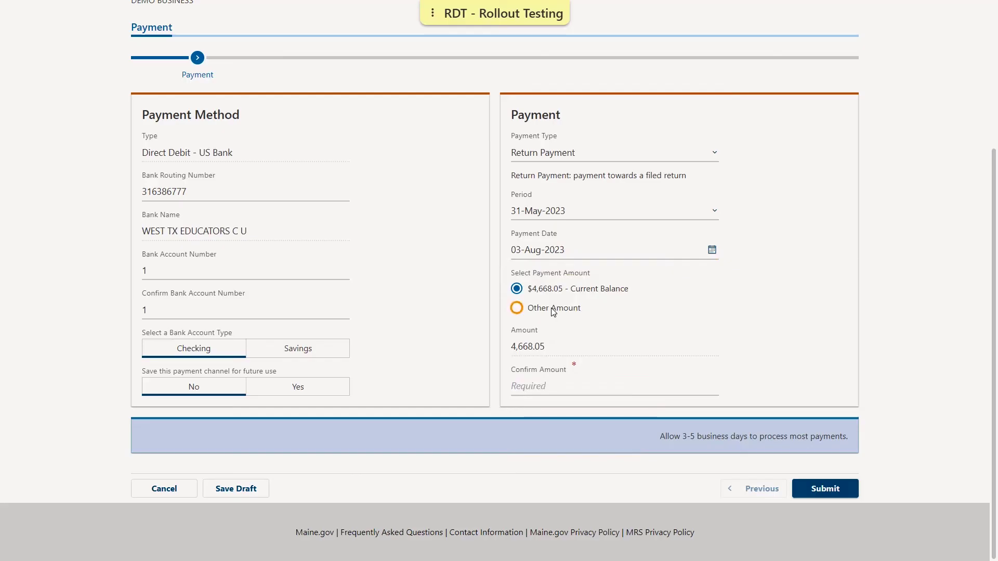
pyautogui.click(565, 344)
pyautogui.write('3000')
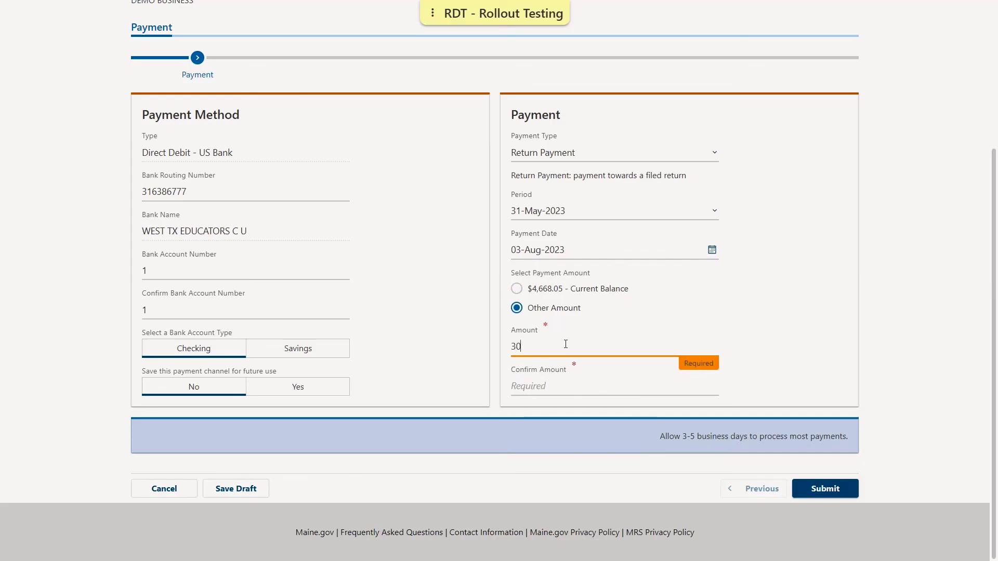
pyautogui.click(538, 382)
pyautogui.write('3000')
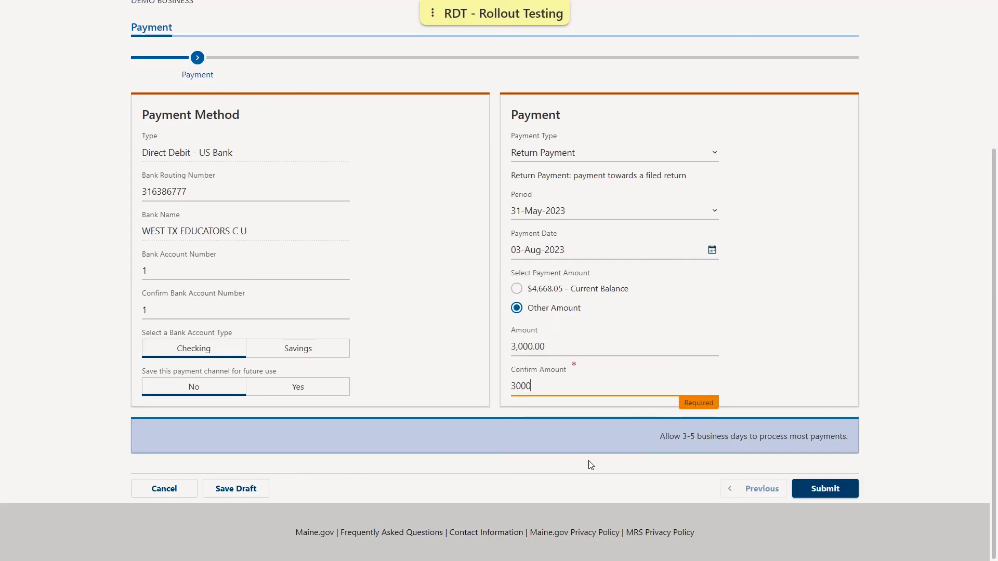
pyautogui.click(588, 461)
# - Submit the $3,000.00 payment and authorize the bank debit with the account password
pyautogui.click(832, 490)
pyautogui.write('•••••••••')
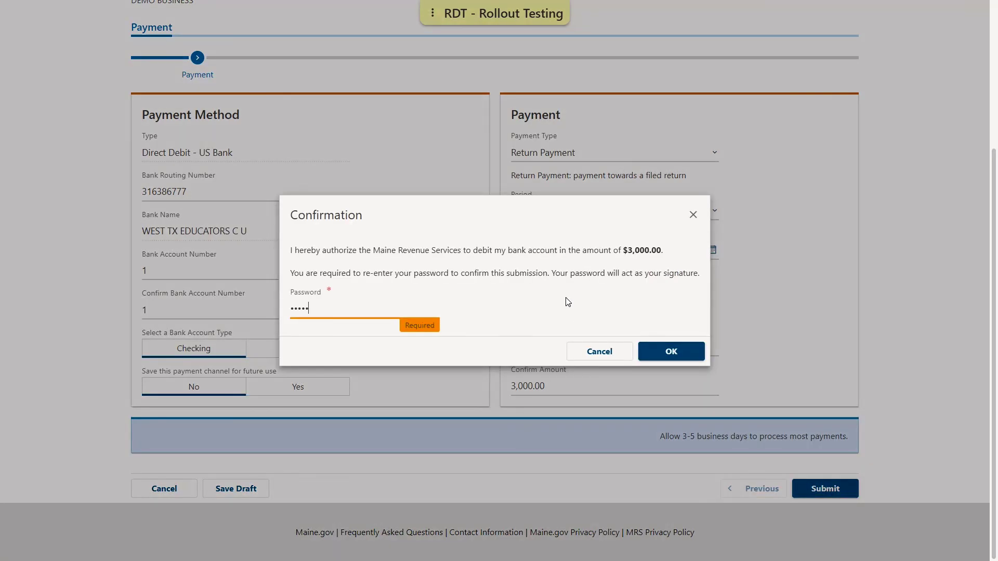
pyautogui.write('•••')
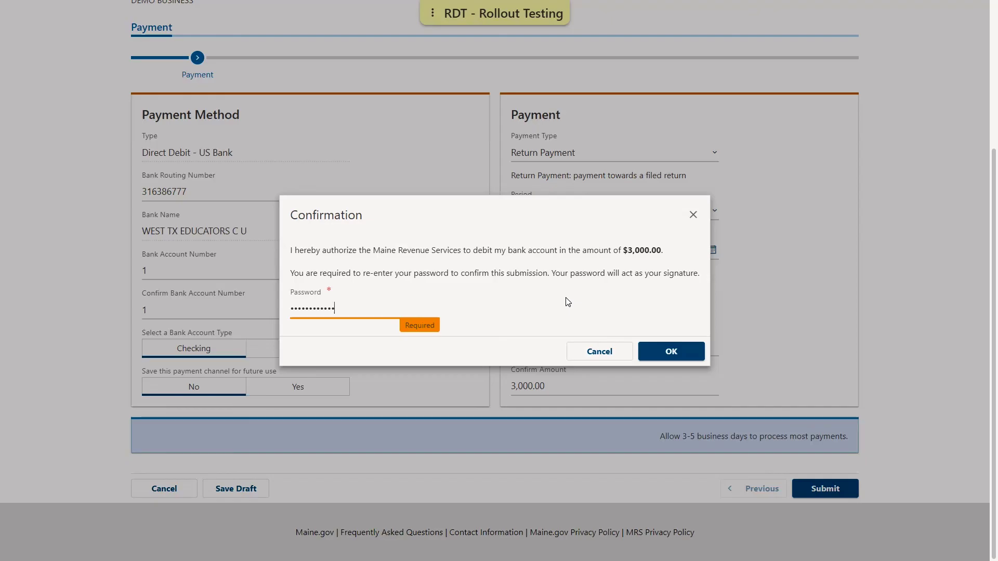
pyautogui.press('Return')
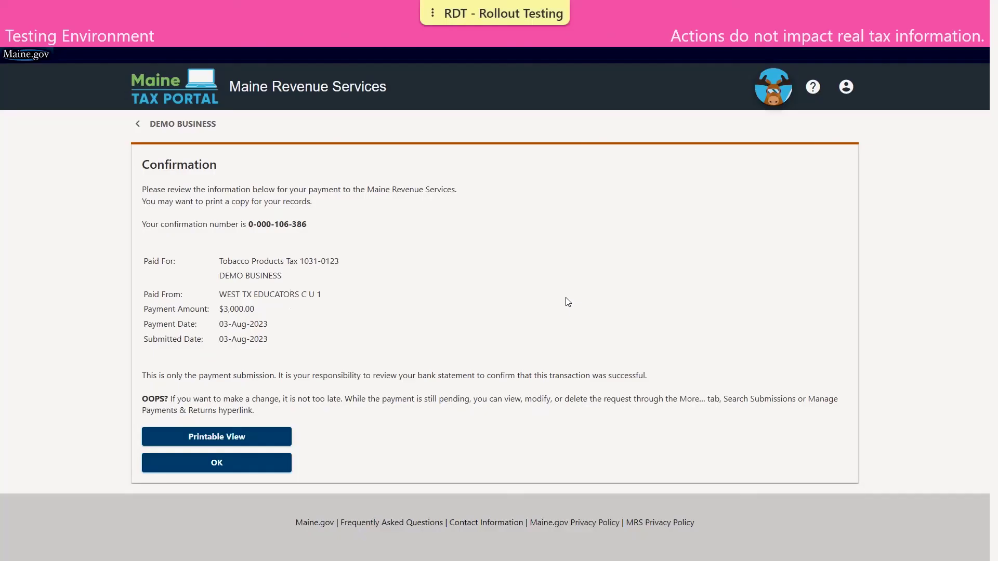